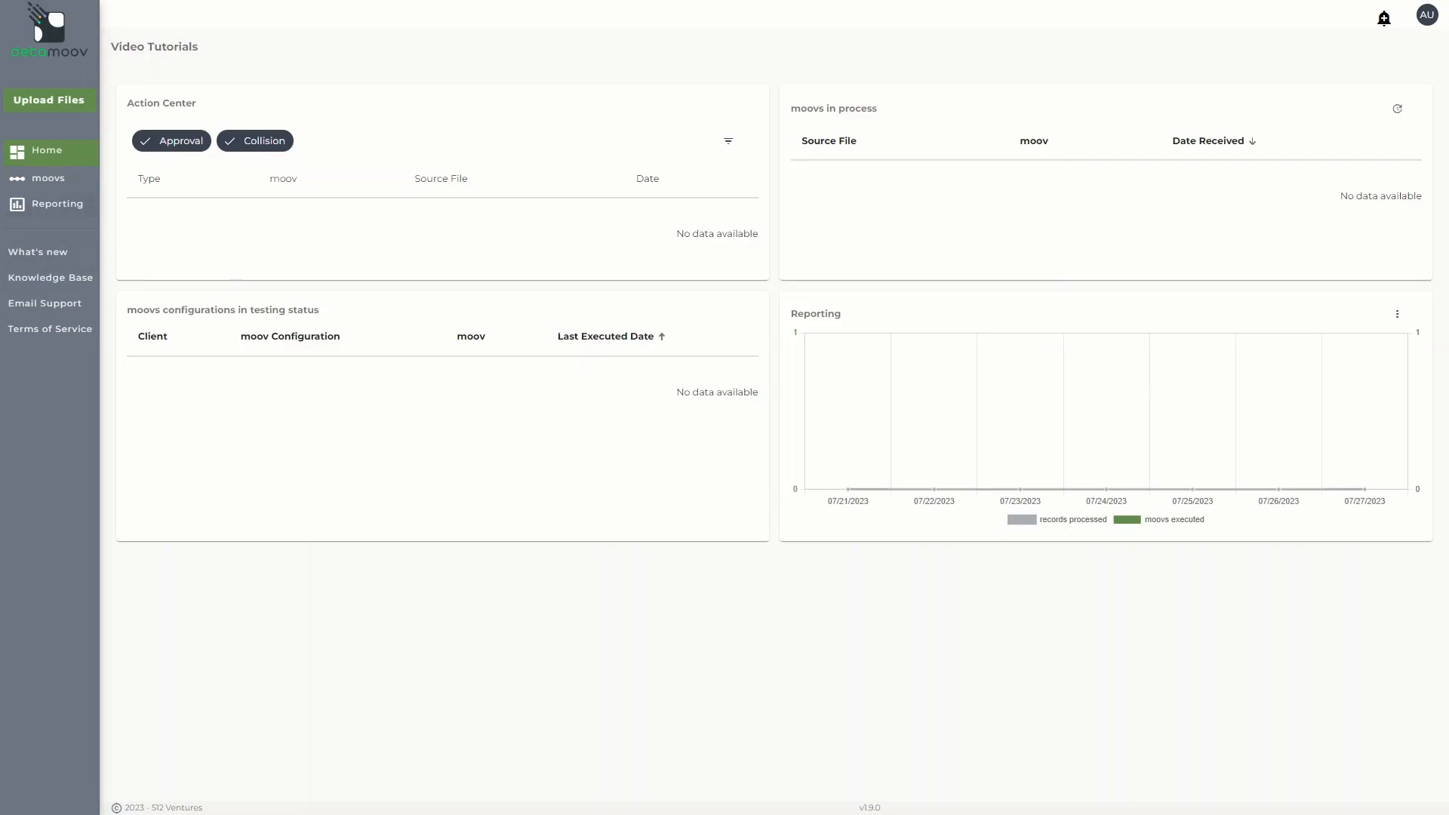
Add the Standard 401k to Empower moov from the Retirement category of recommended moovs
{"action": "left_click", "coordinate": [62, 182]}
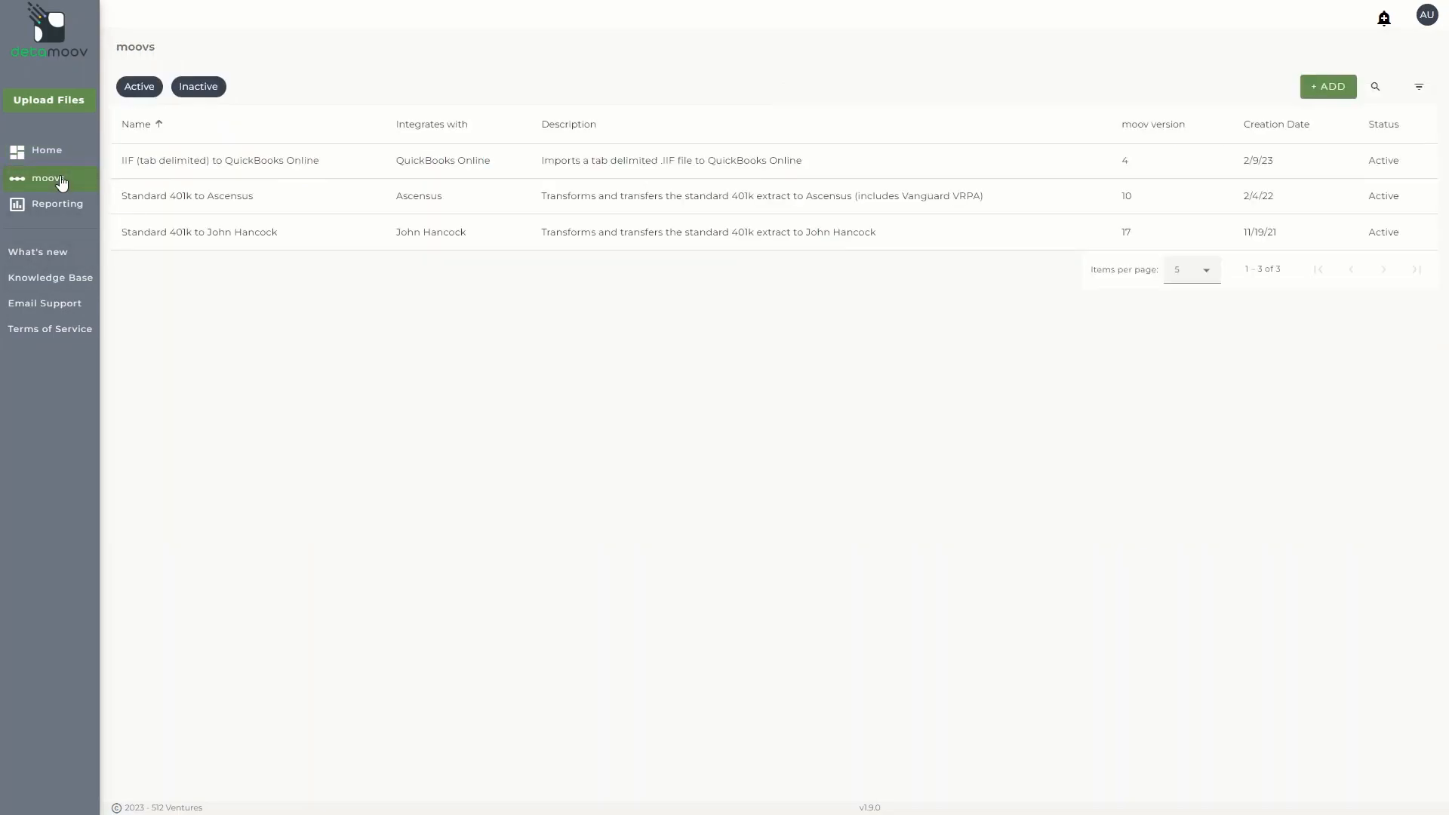
{"action": "left_click", "coordinate": [1325, 85]}
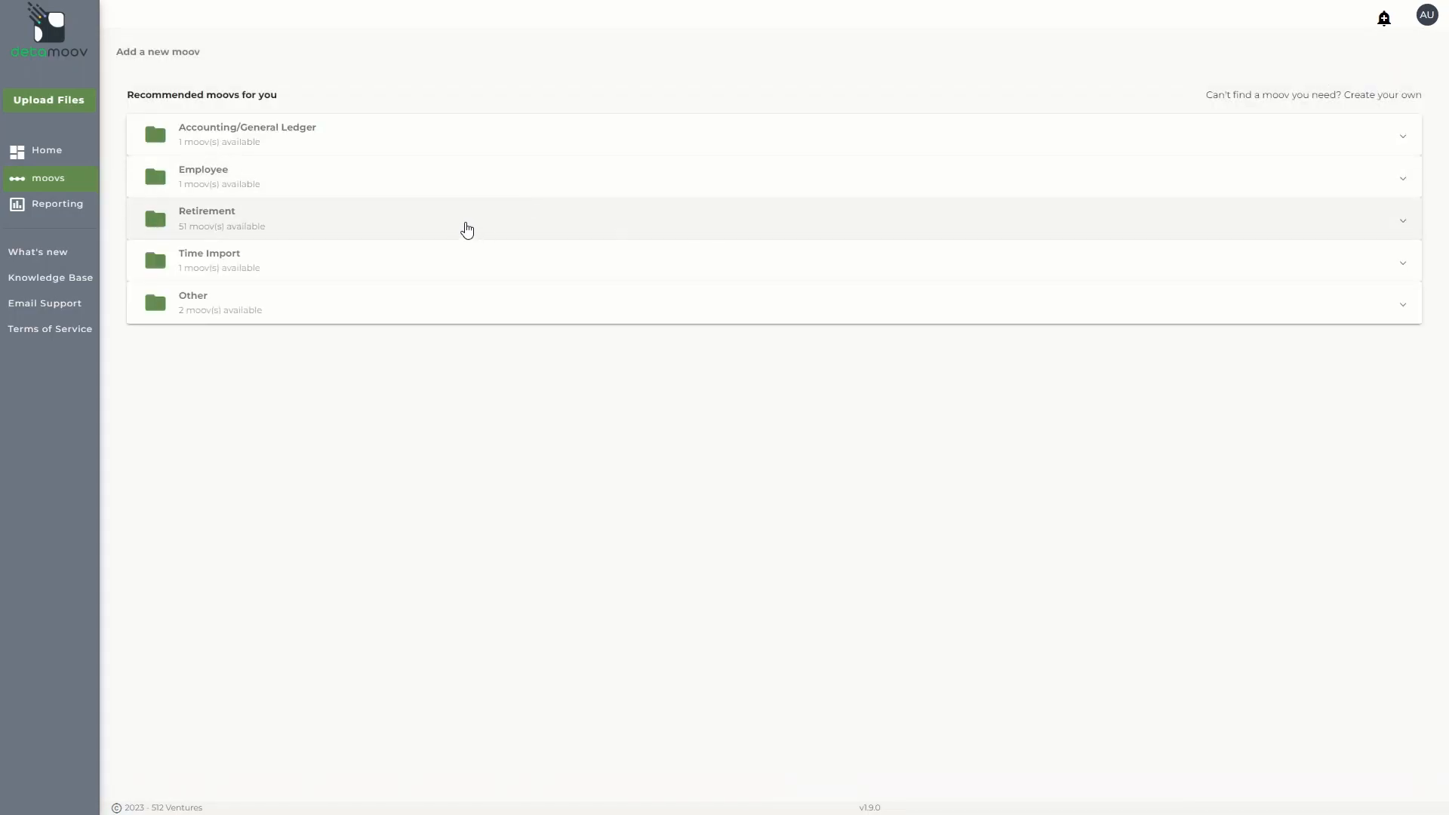
{"action": "left_click", "coordinate": [467, 230]}
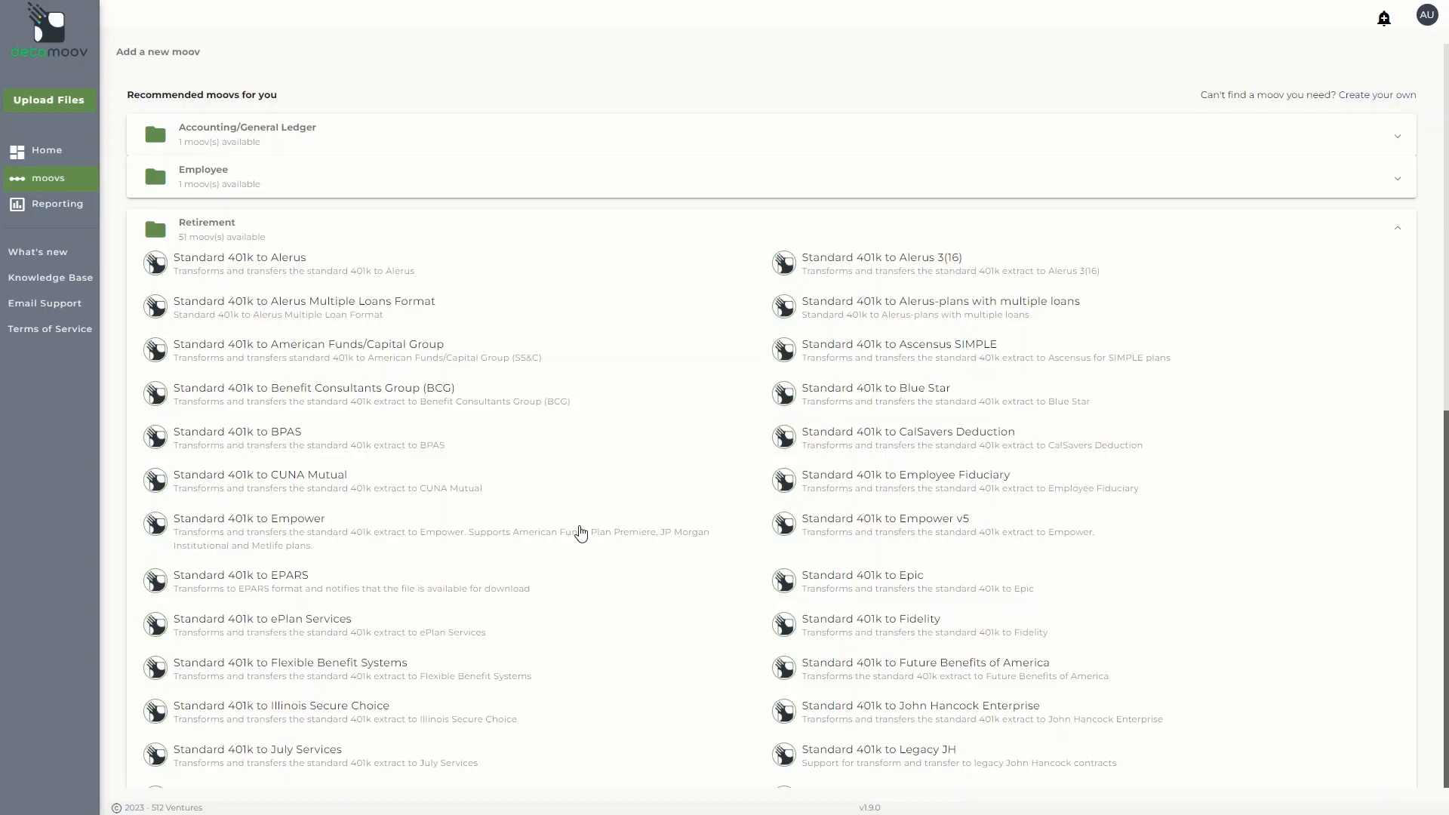
{"action": "left_click", "coordinate": [580, 533]}
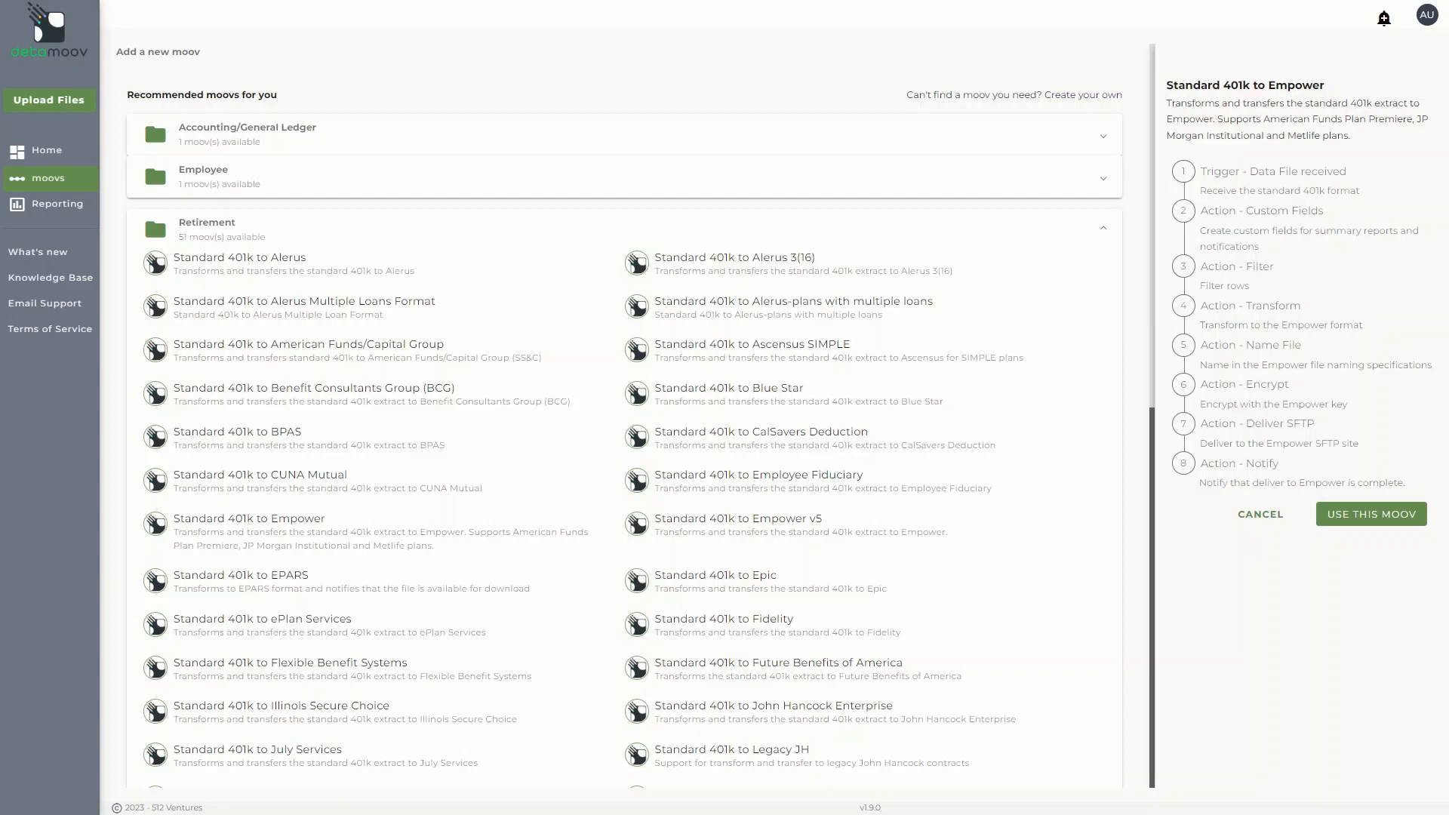
{"action": "left_click", "coordinate": [1349, 516]}
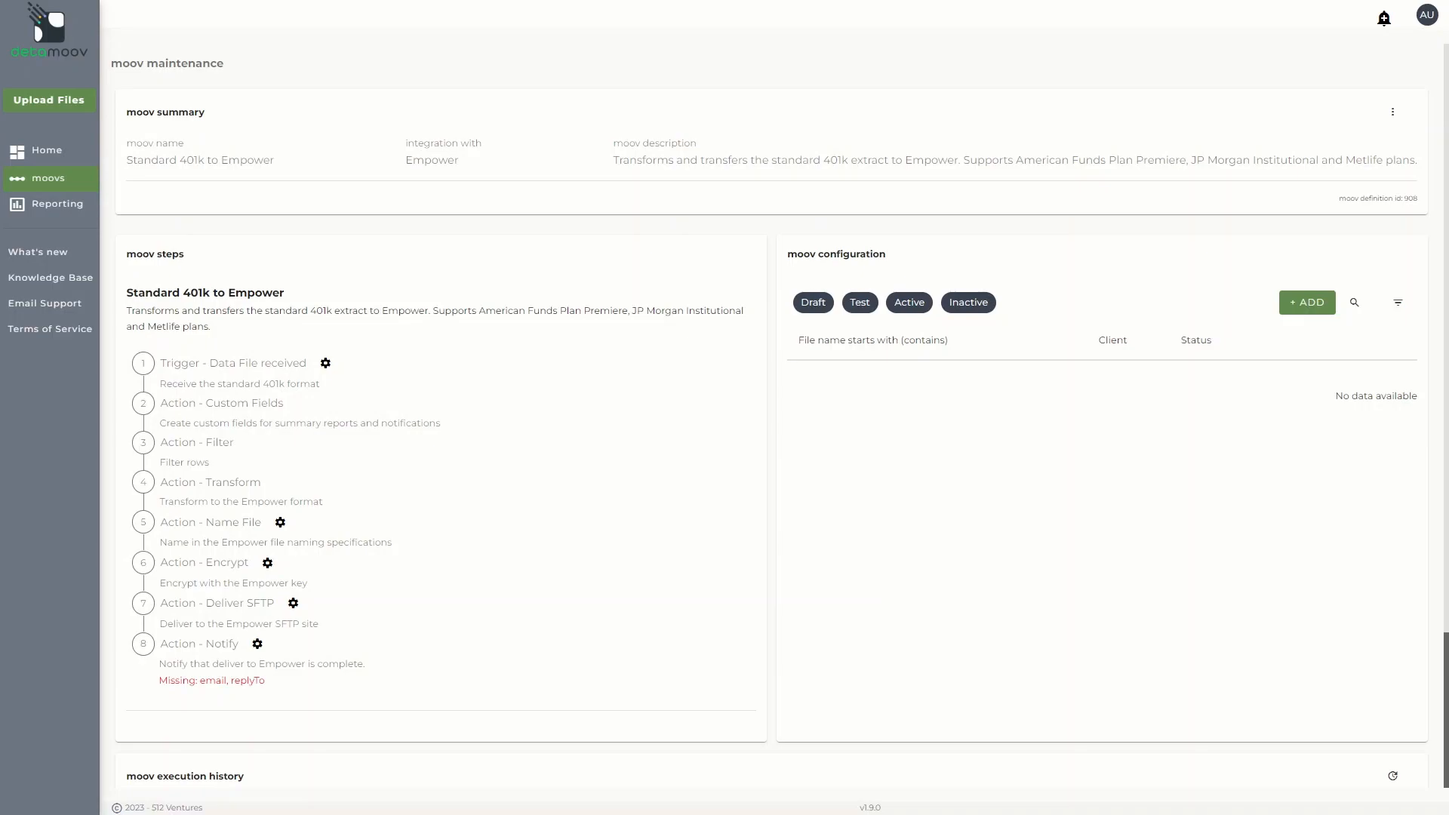
Override the Notify action's default parameters with the payroll support email as both recipient and reply-to address, and save the changes
{"action": "left_click", "coordinate": [257, 643]}
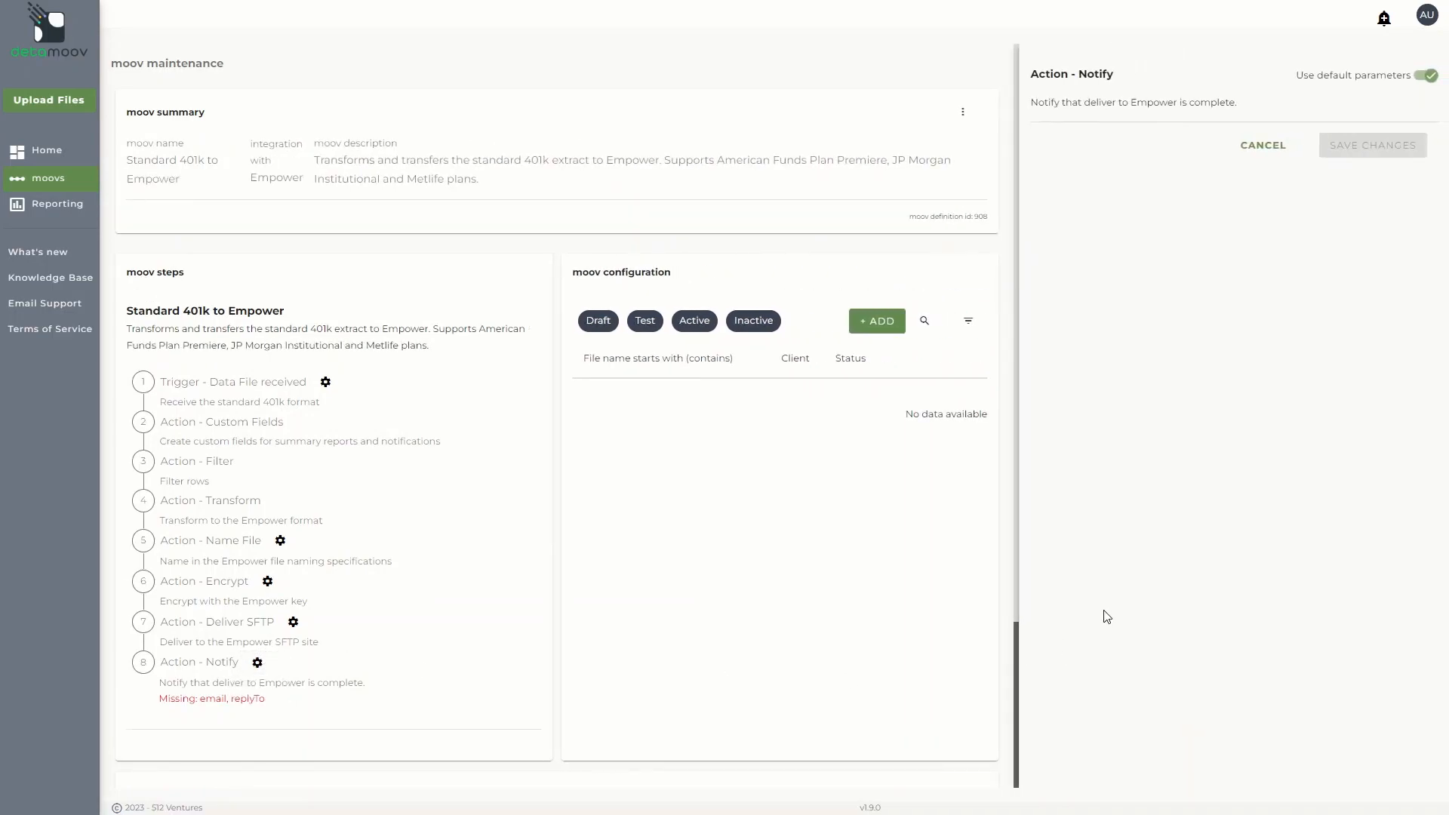
{"action": "left_click", "coordinate": [1434, 78]}
{"action": "left_click", "coordinate": [1128, 136]}
{"action": "key", "text": "ctrl+v"}
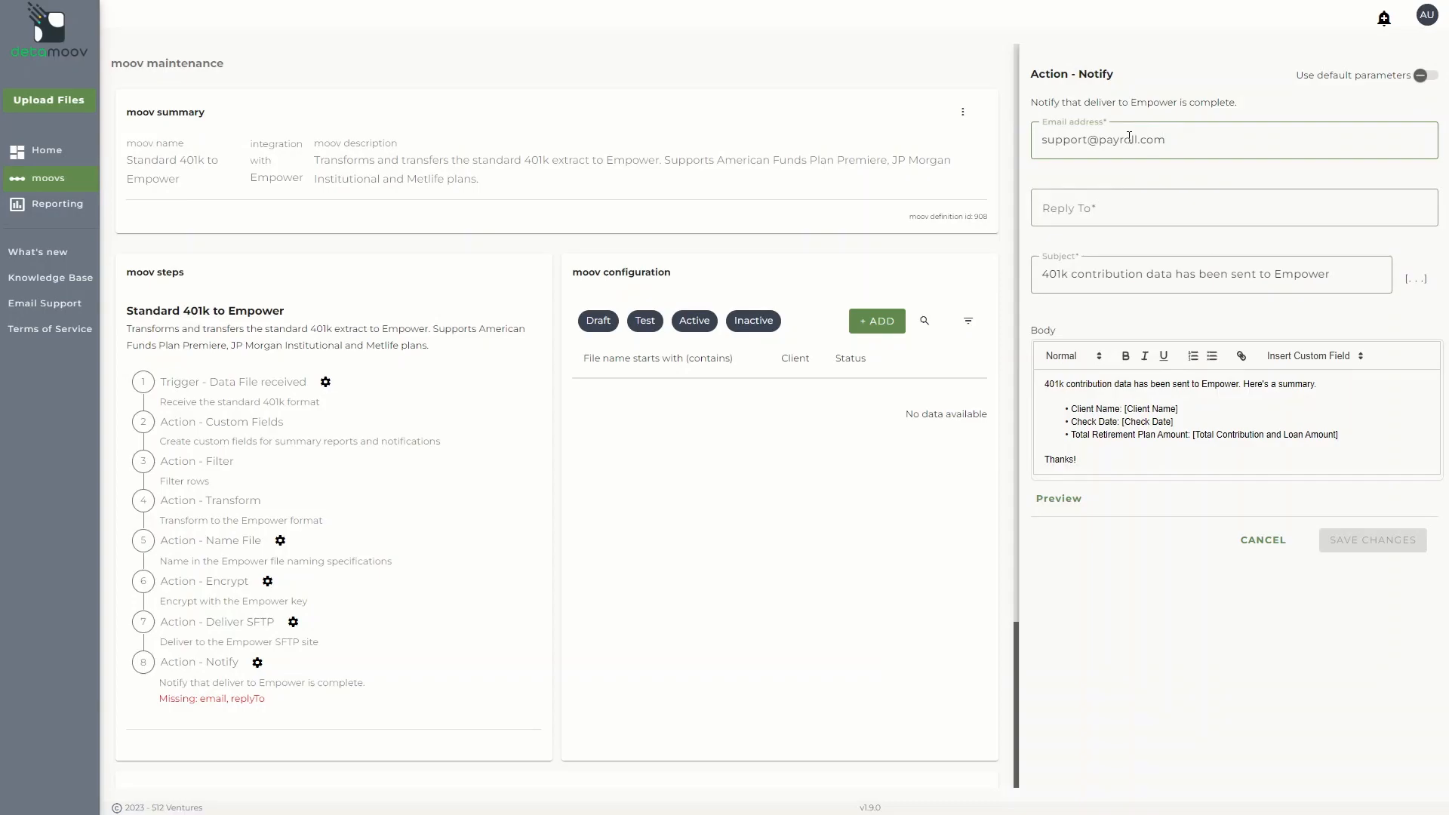
{"action": "left_click", "coordinate": [1095, 216]}
{"action": "key", "text": "ctrl+v"}
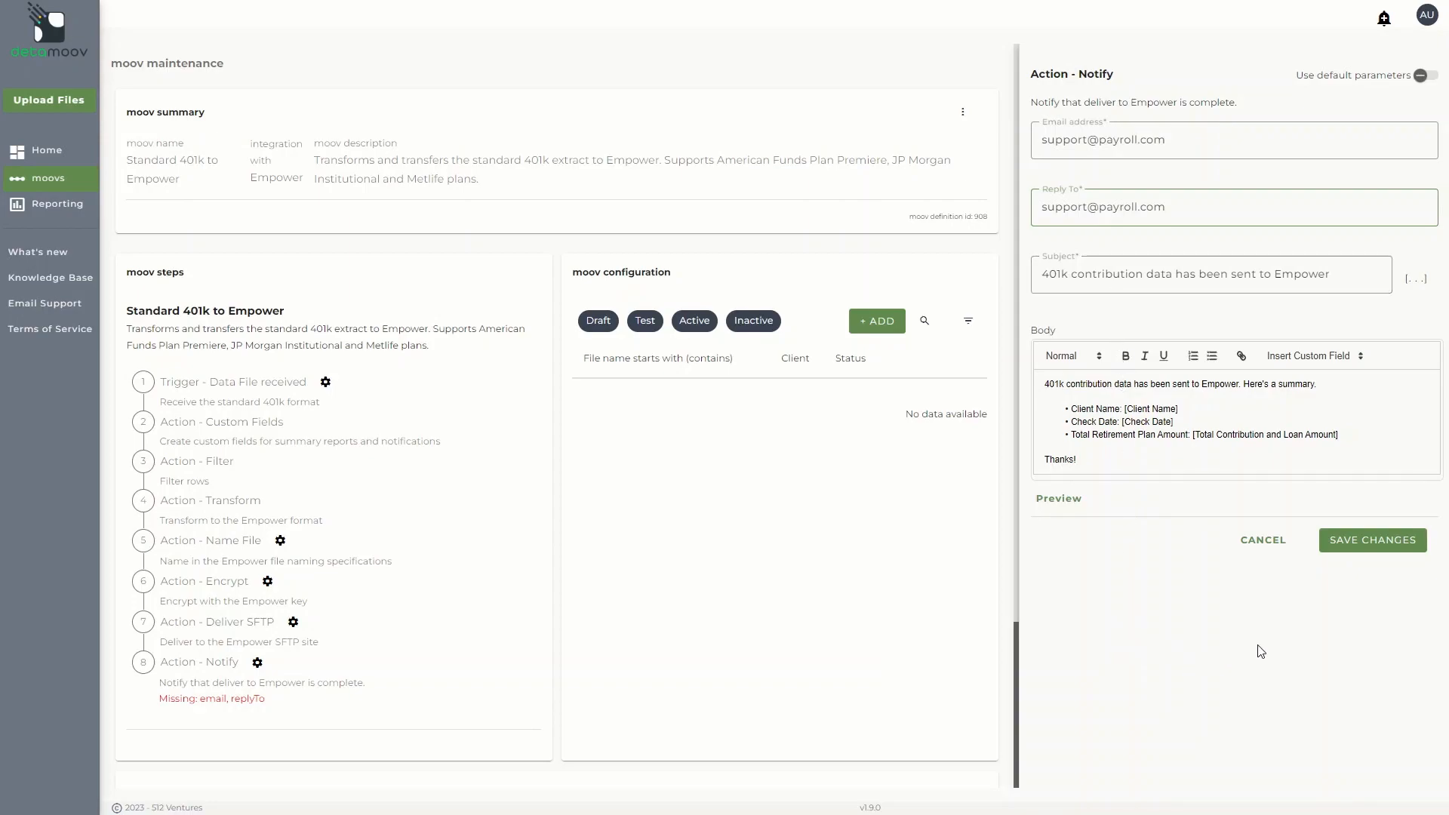
{"action": "left_click", "coordinate": [1351, 540]}
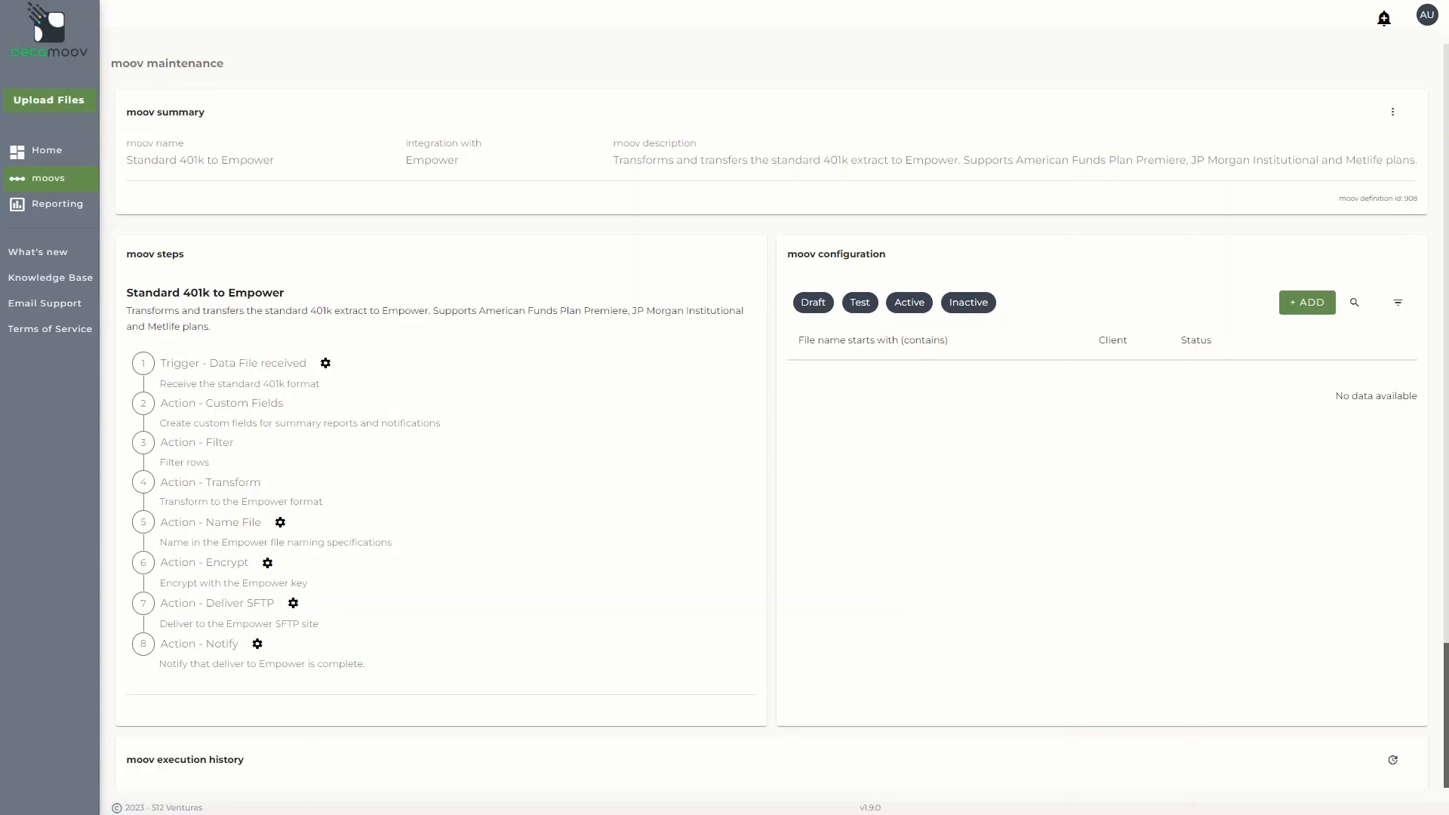
Start a new configuration for the moov and add the client/entity "1234 - BBB Company"
{"action": "left_click", "coordinate": [1306, 302]}
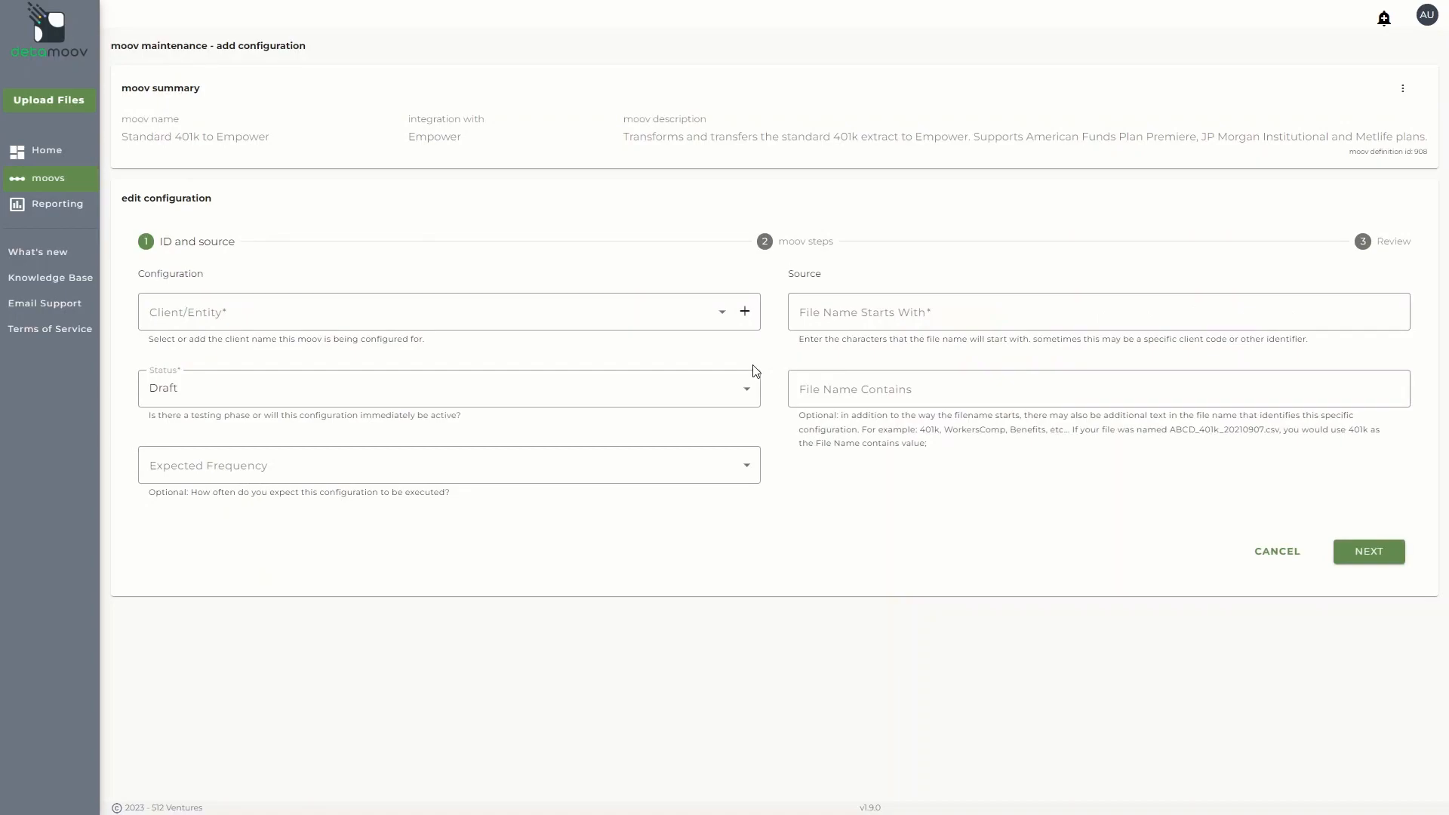
{"action": "left_click", "coordinate": [744, 313]}
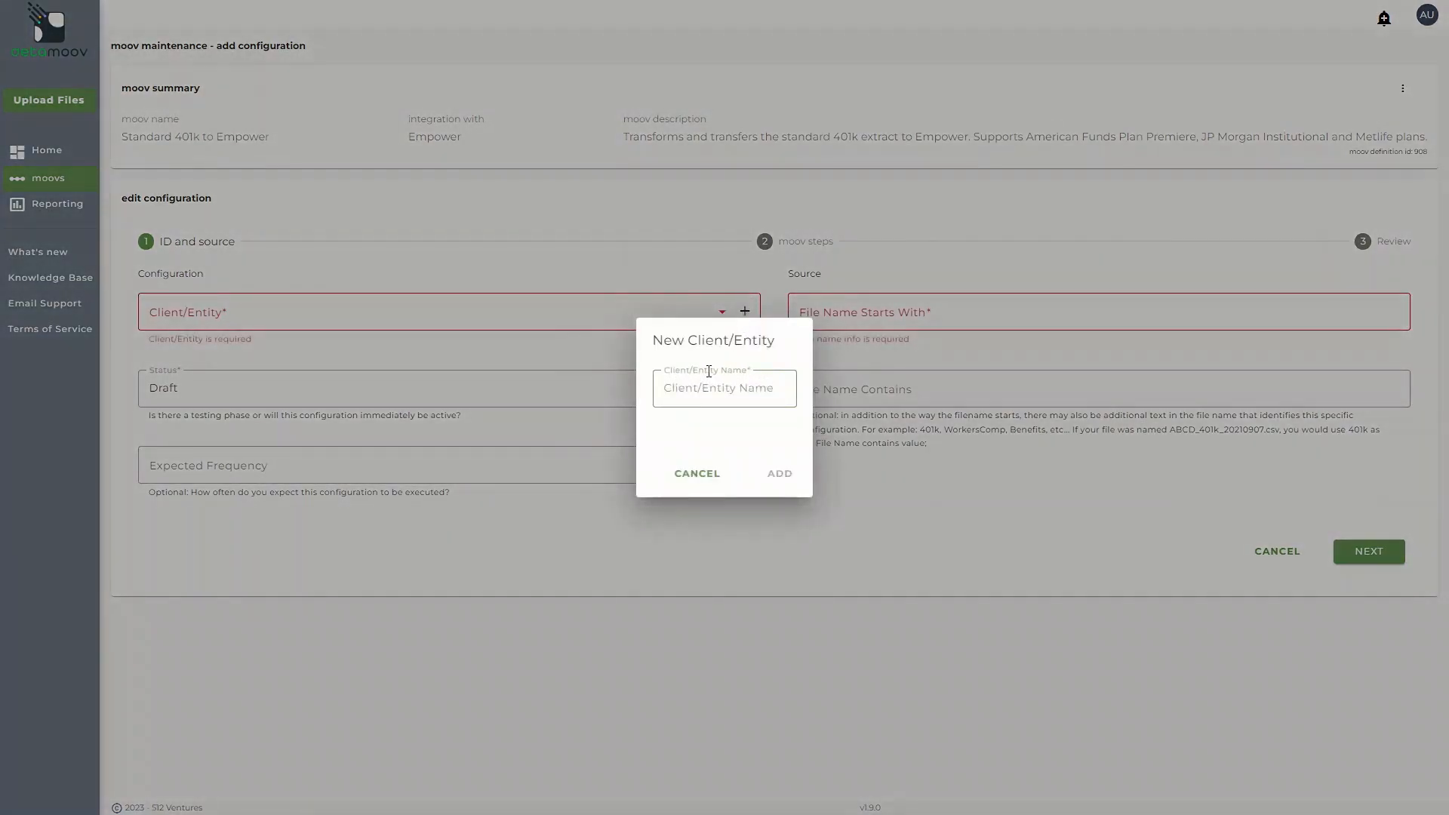
{"action": "type", "text": "1234 - BBB Company"}
{"action": "left_click", "coordinate": [789, 474]}
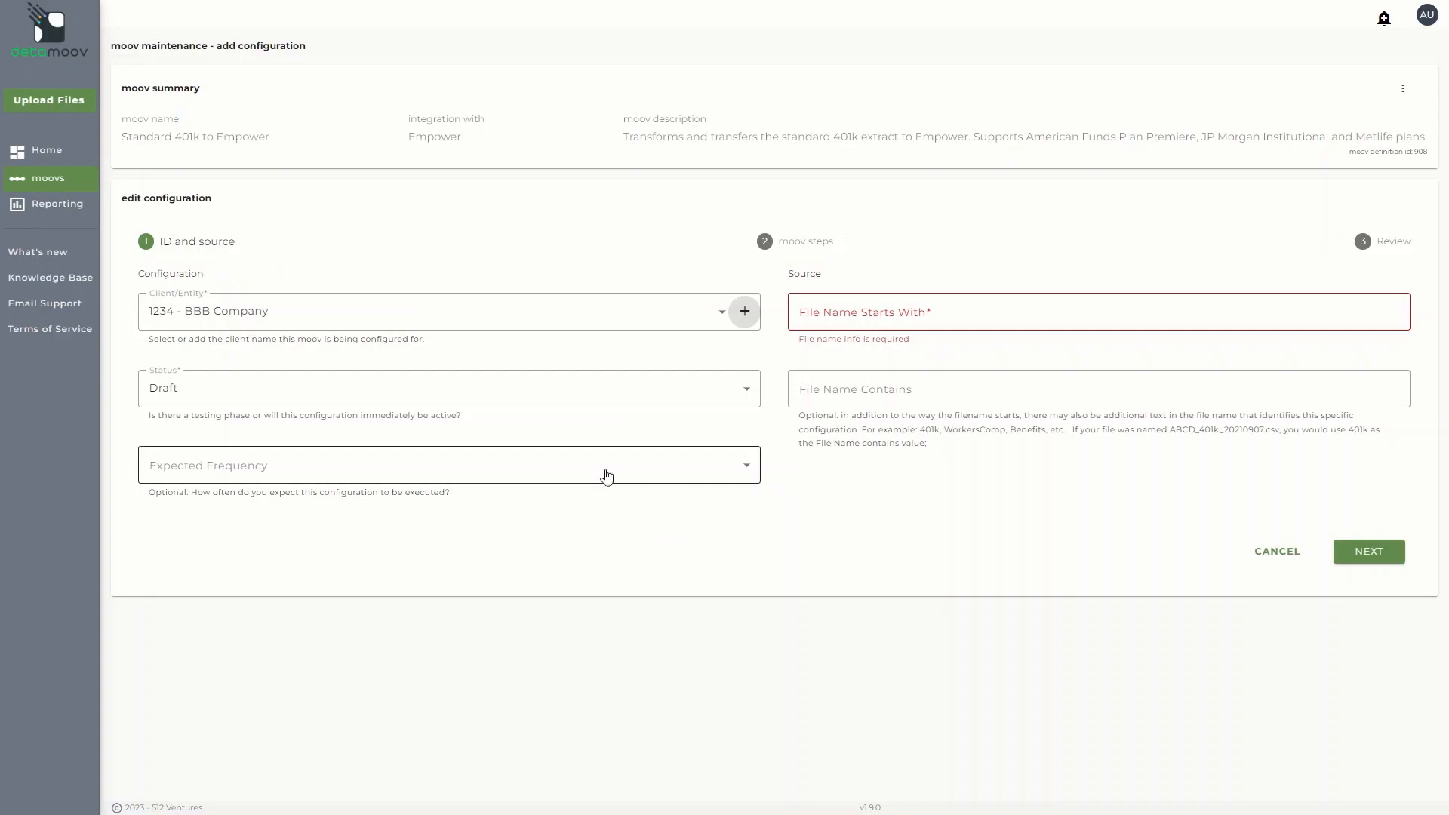
Set the configuration's status to Testing and its expected frequency to Bi-Weekly
{"action": "left_click", "coordinate": [596, 401]}
{"action": "left_click", "coordinate": [571, 455]}
{"action": "left_click", "coordinate": [563, 468]}
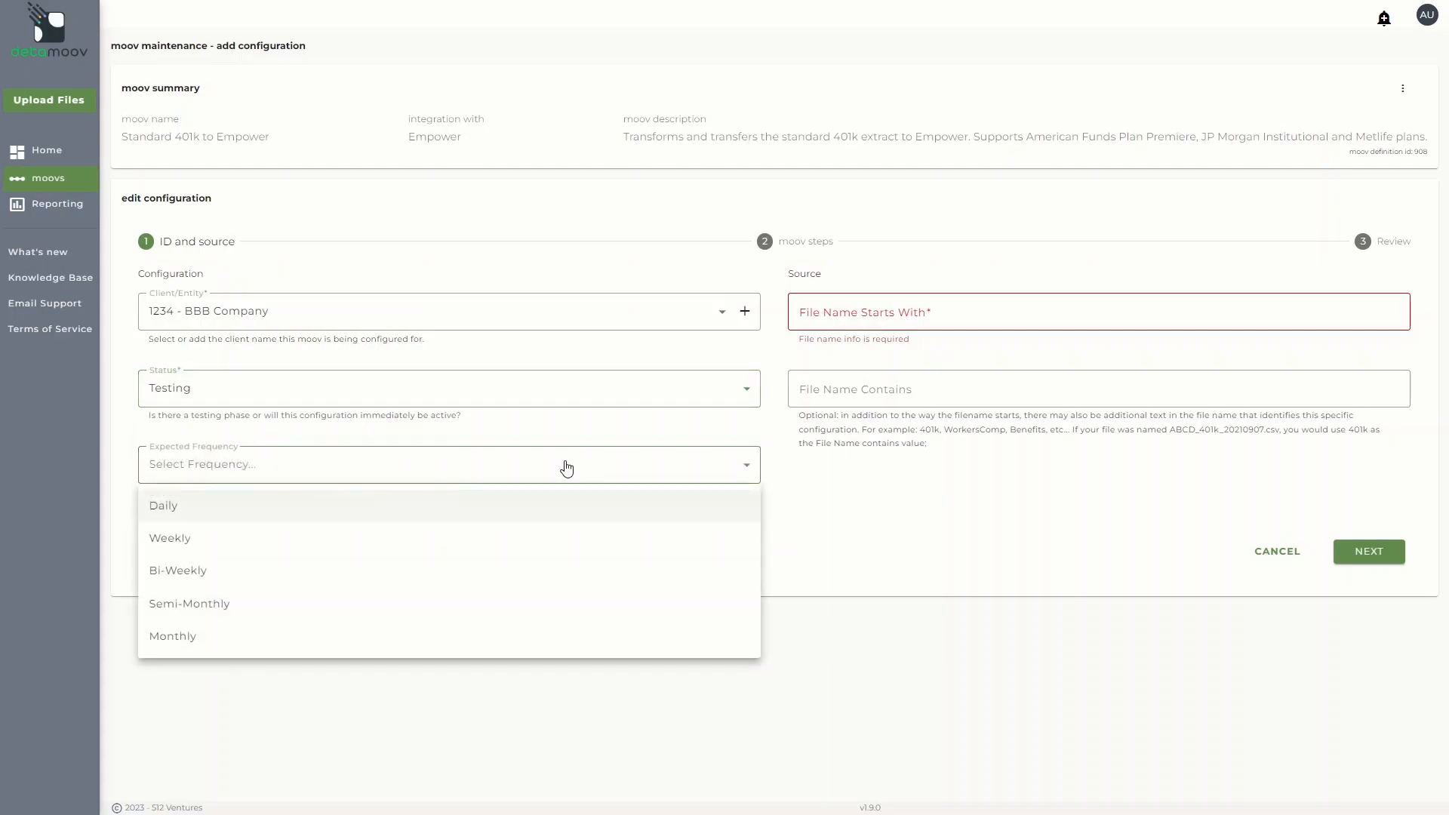
{"action": "left_click", "coordinate": [538, 571]}
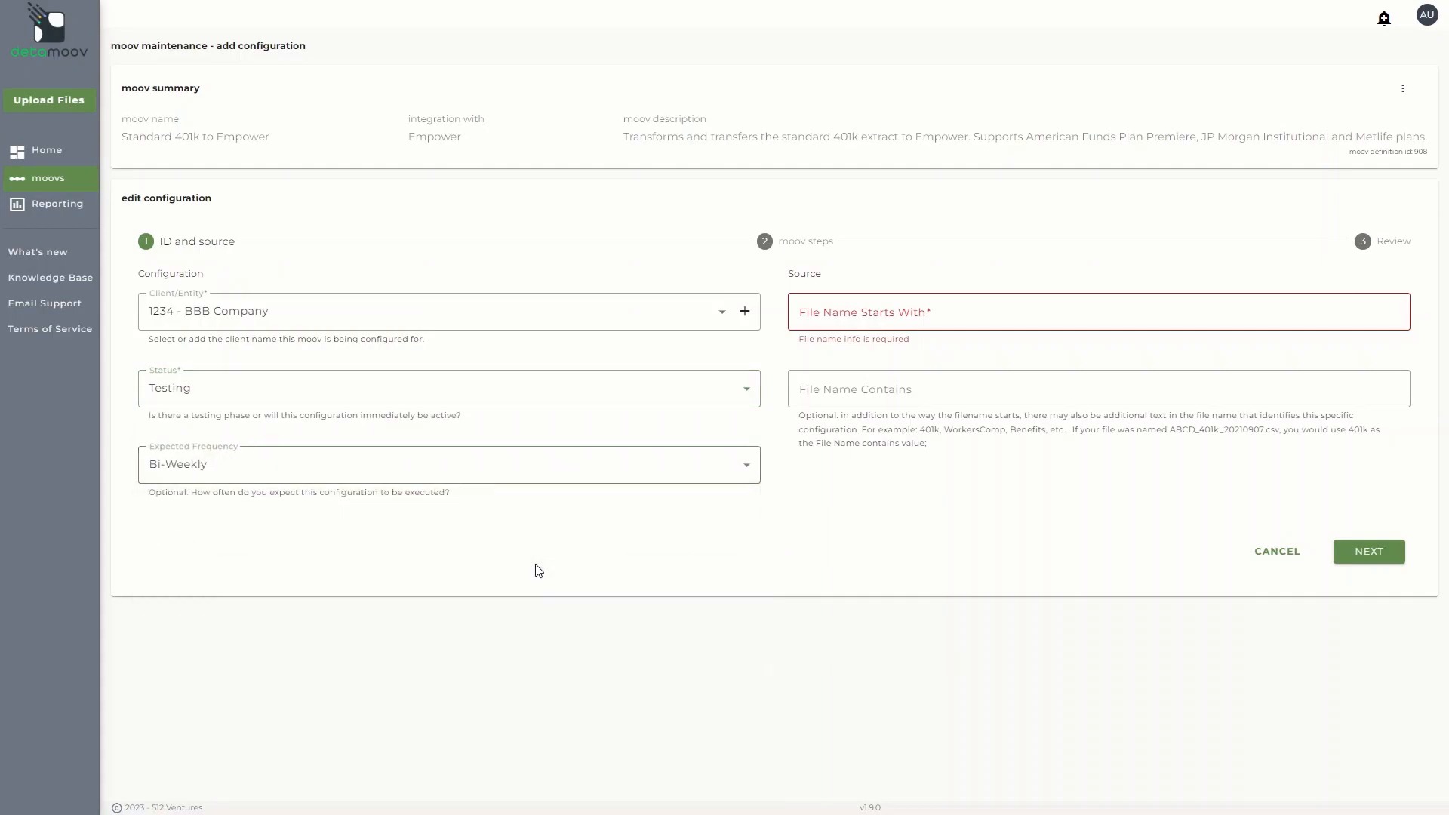
Set the source file name to start with 1234 and contain 401k, and continue to the moov steps
{"action": "left_click", "coordinate": [915, 317]}
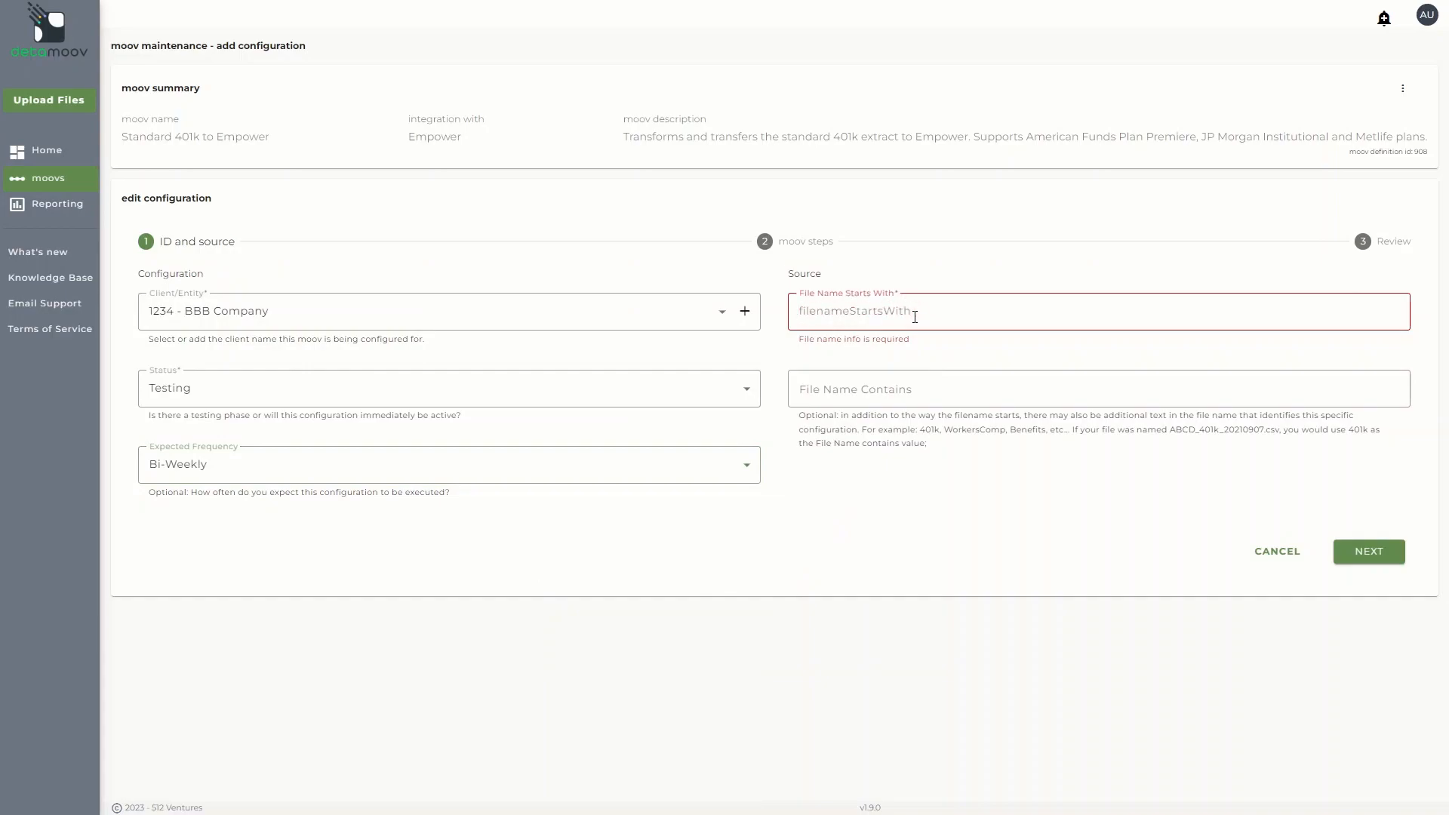
{"action": "type", "text": "1234"}
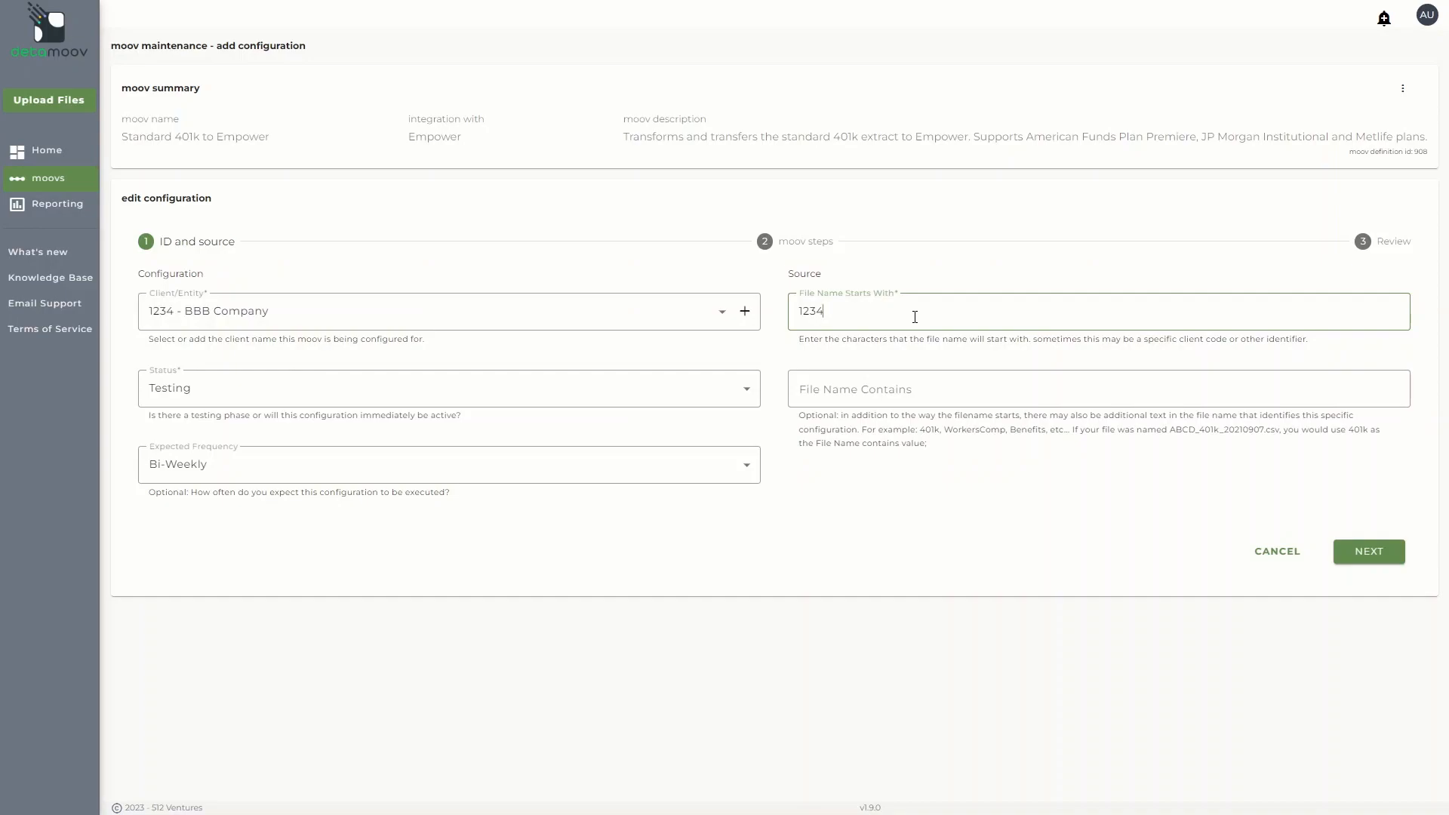
{"action": "left_click", "coordinate": [885, 394]}
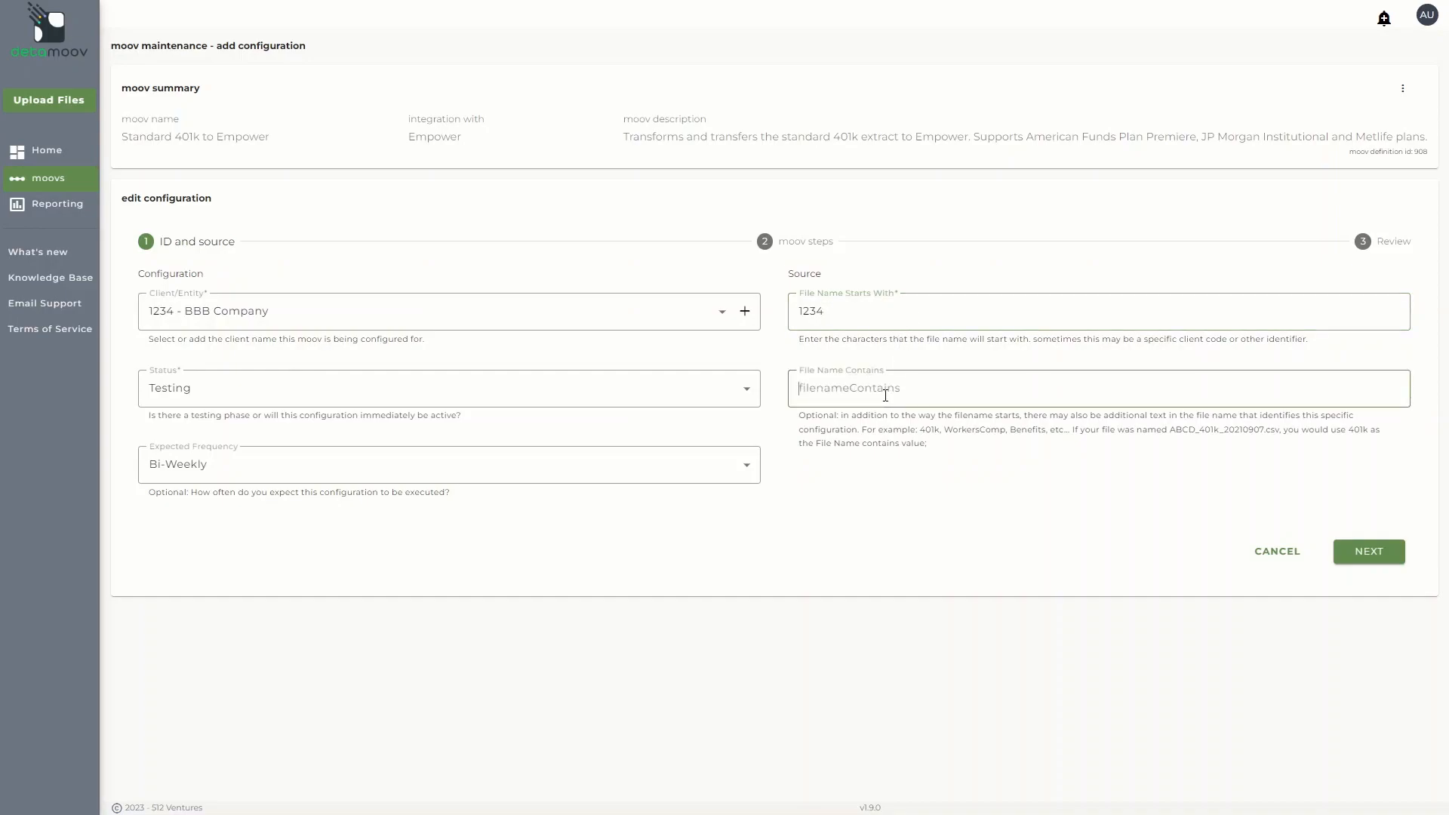
{"action": "type", "text": "401k"}
{"action": "left_click", "coordinate": [1390, 552]}
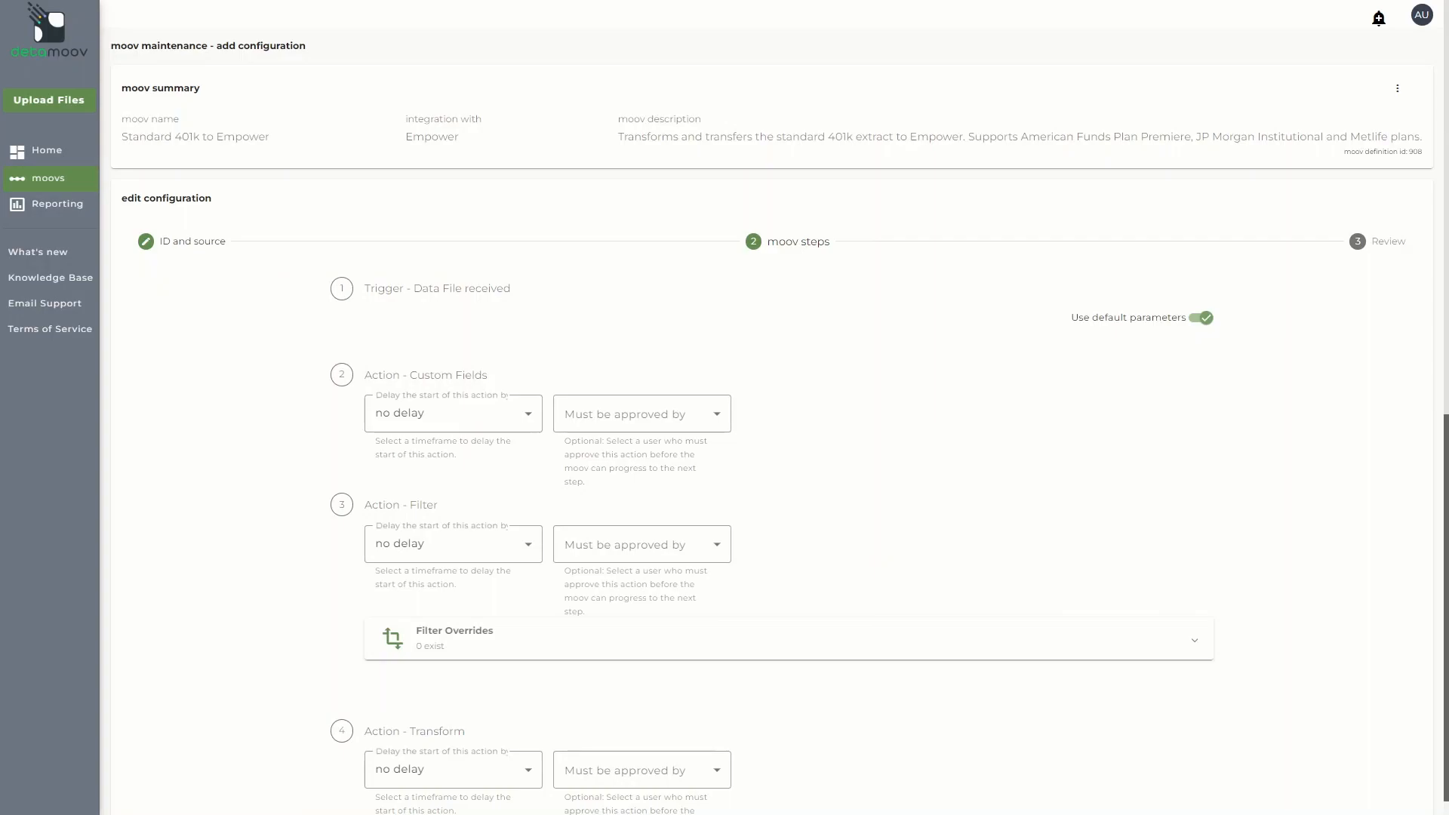
Add a field override to the Transform action that outputs the text 123456 for the Plan Number field
{"action": "scroll", "coordinate": [772, 408], "scroll_direction": "down", "scroll_amount": 4}
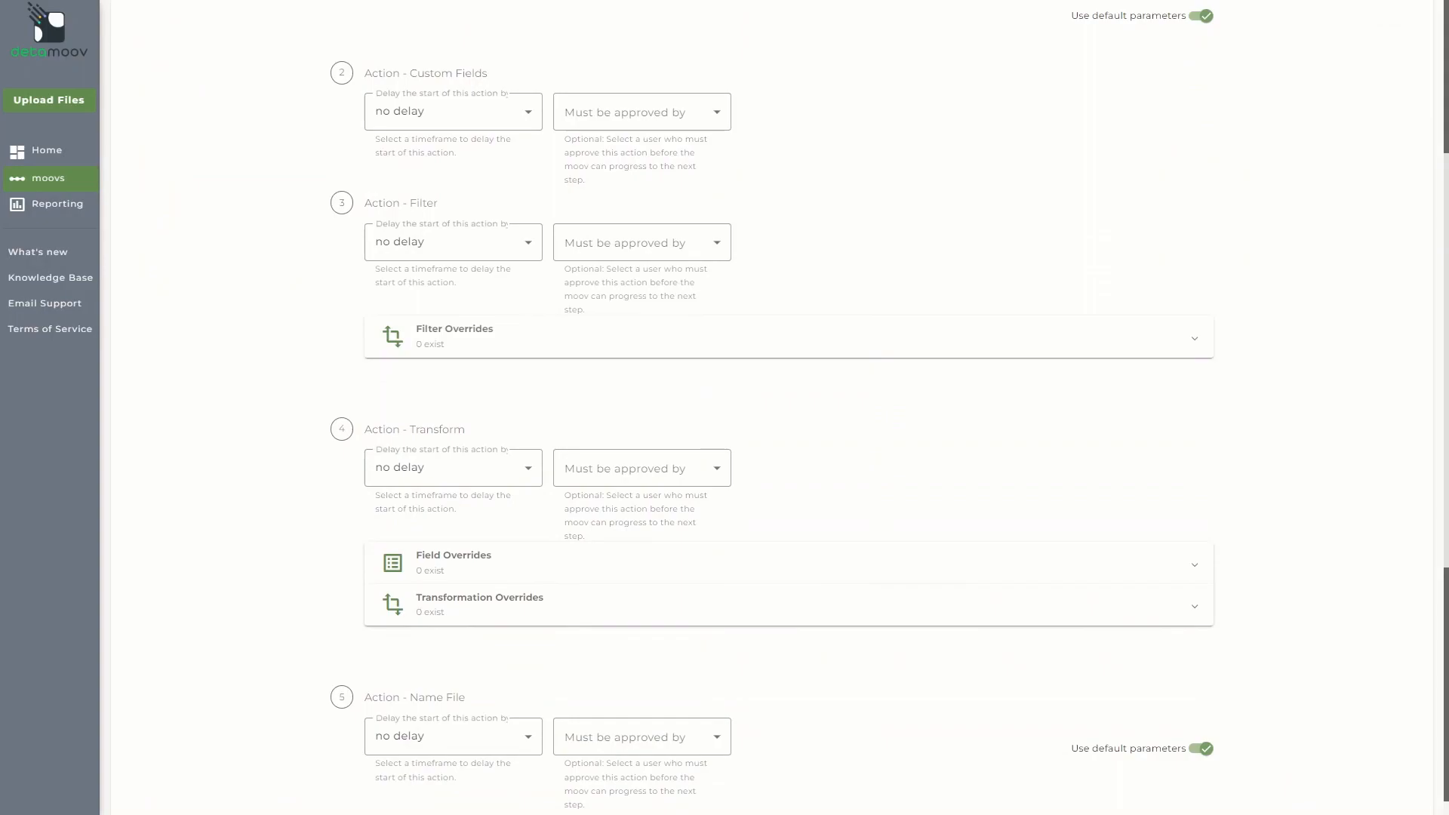
{"action": "left_click", "coordinate": [471, 566]}
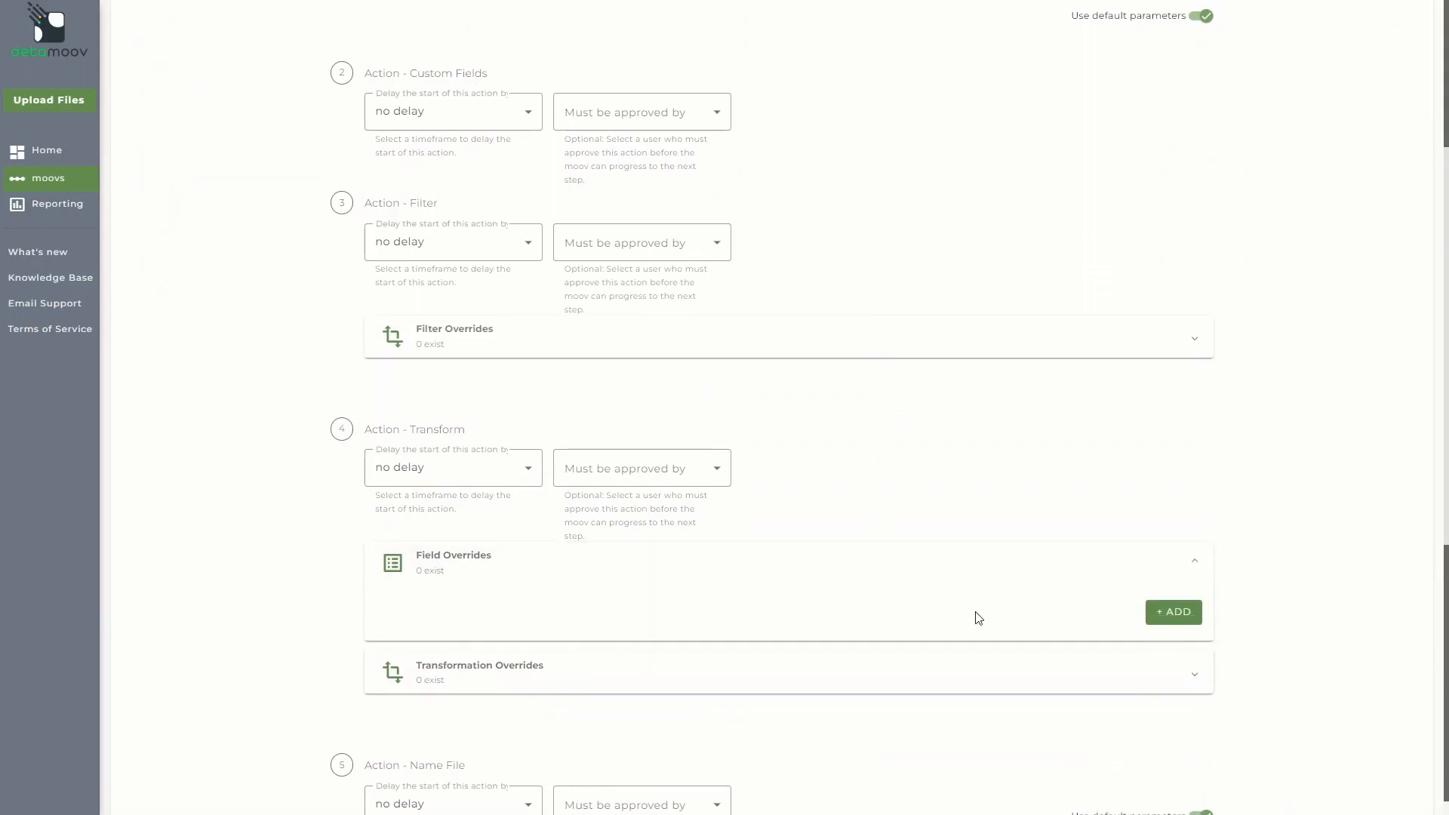
{"action": "left_click", "coordinate": [1155, 613]}
{"action": "left_click", "coordinate": [529, 664]}
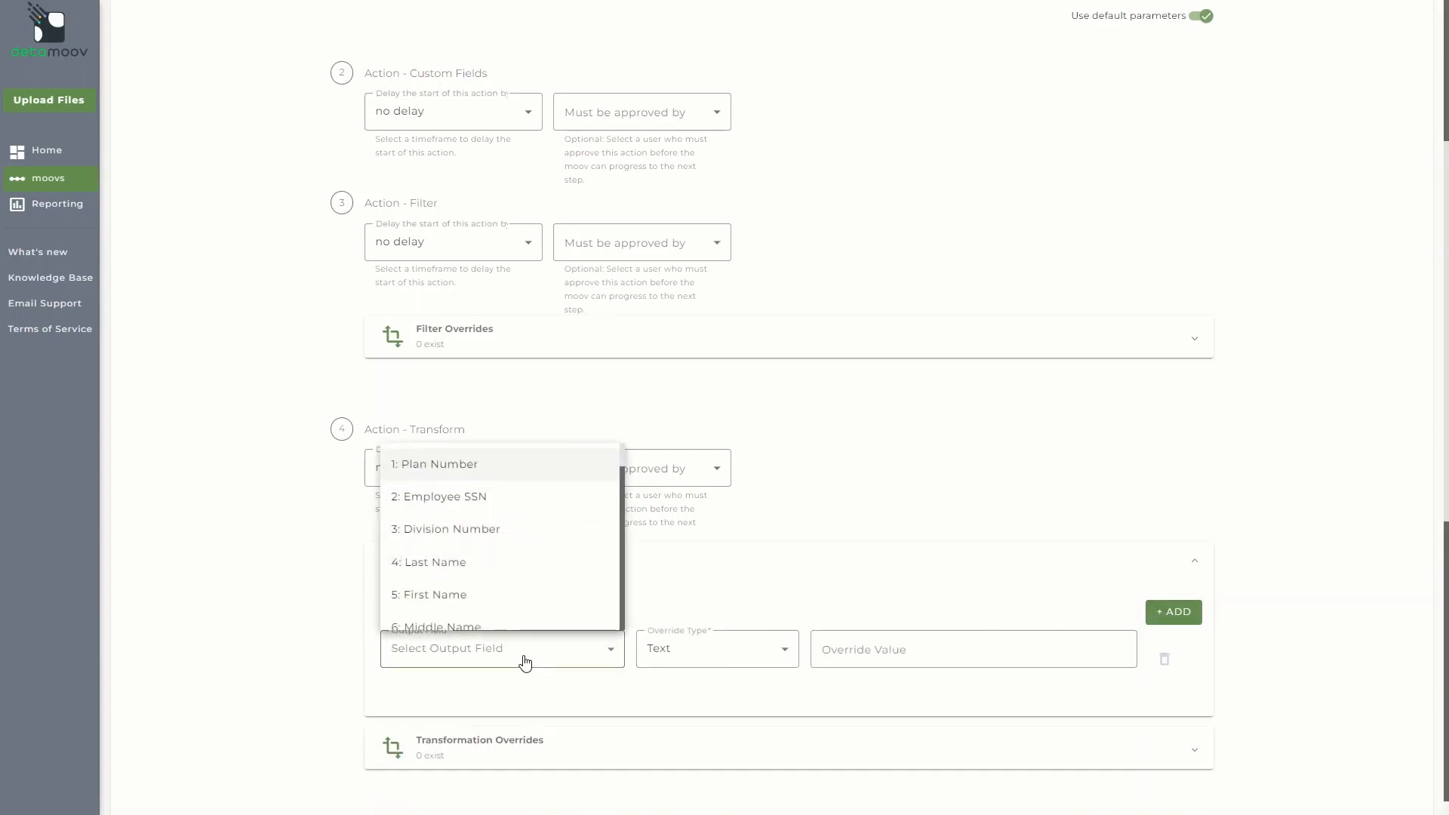
{"action": "left_click", "coordinate": [505, 469]}
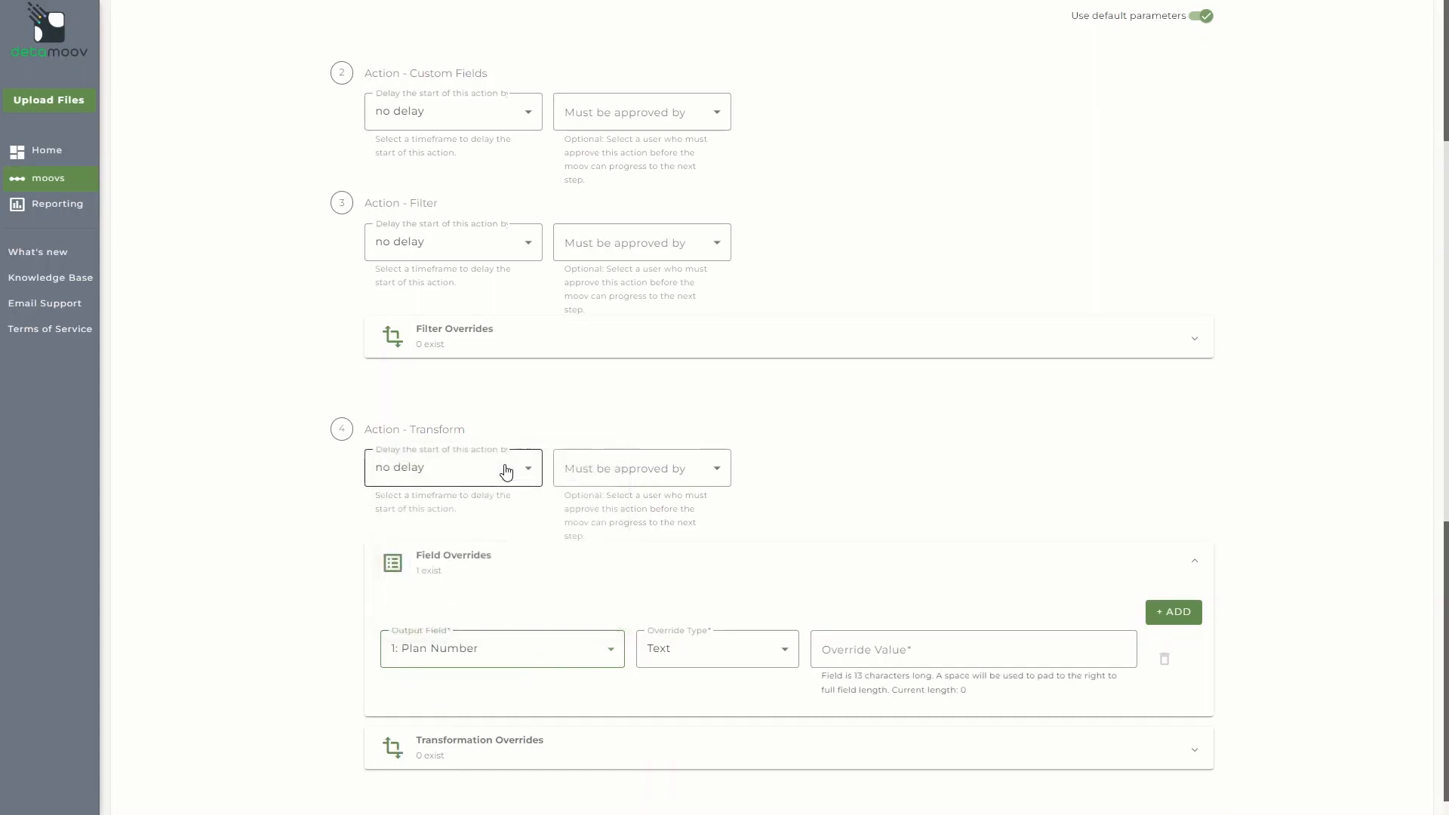
{"action": "left_click", "coordinate": [878, 650]}
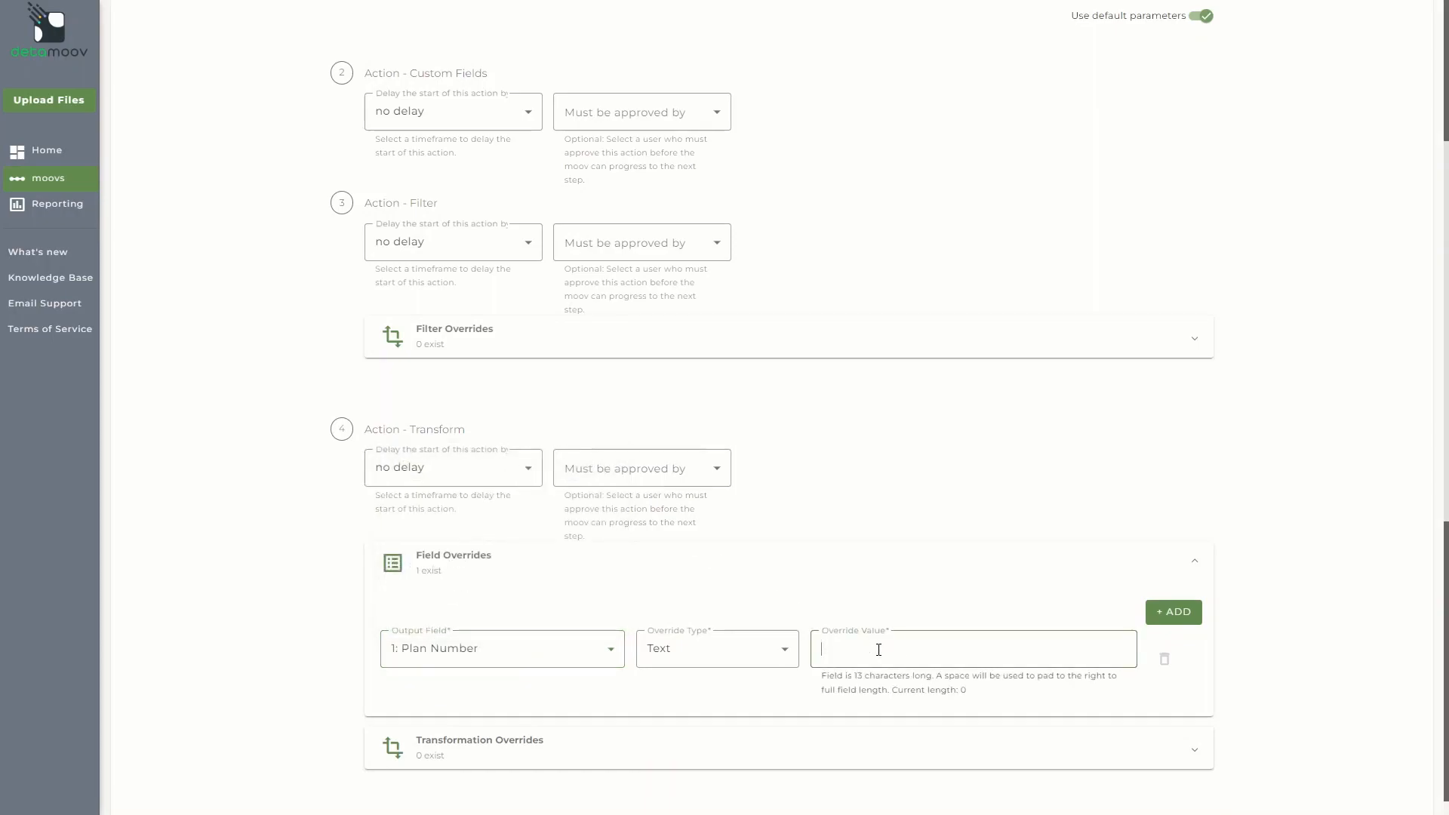
{"action": "type", "text": "123456"}
Override the configuration's default Notify parameters by adding the client's email as a second recipient, and save the configuration
{"action": "scroll", "coordinate": [754, 408], "scroll_direction": "down", "scroll_amount": 8}
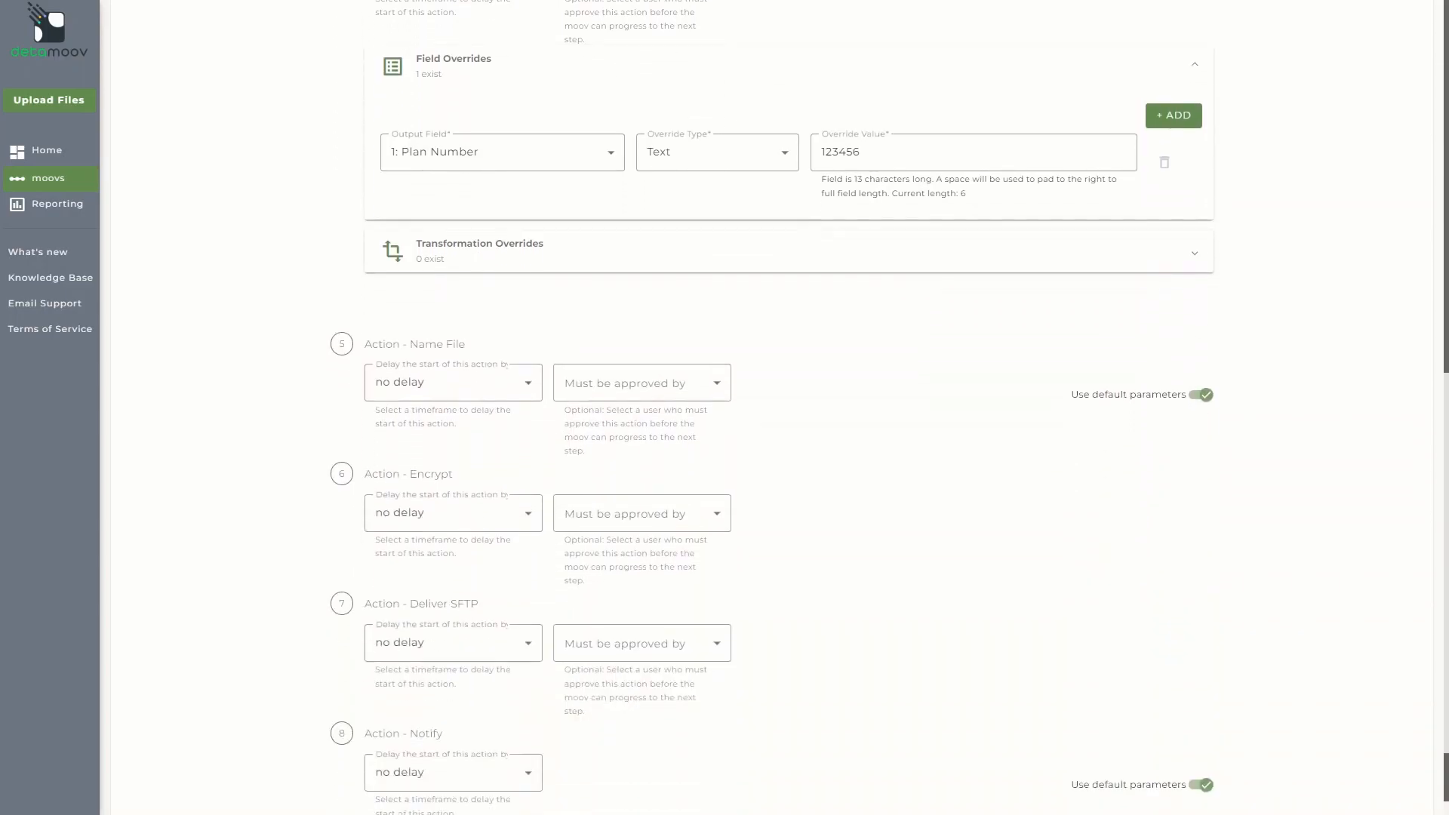
{"action": "left_click", "coordinate": [1201, 653]}
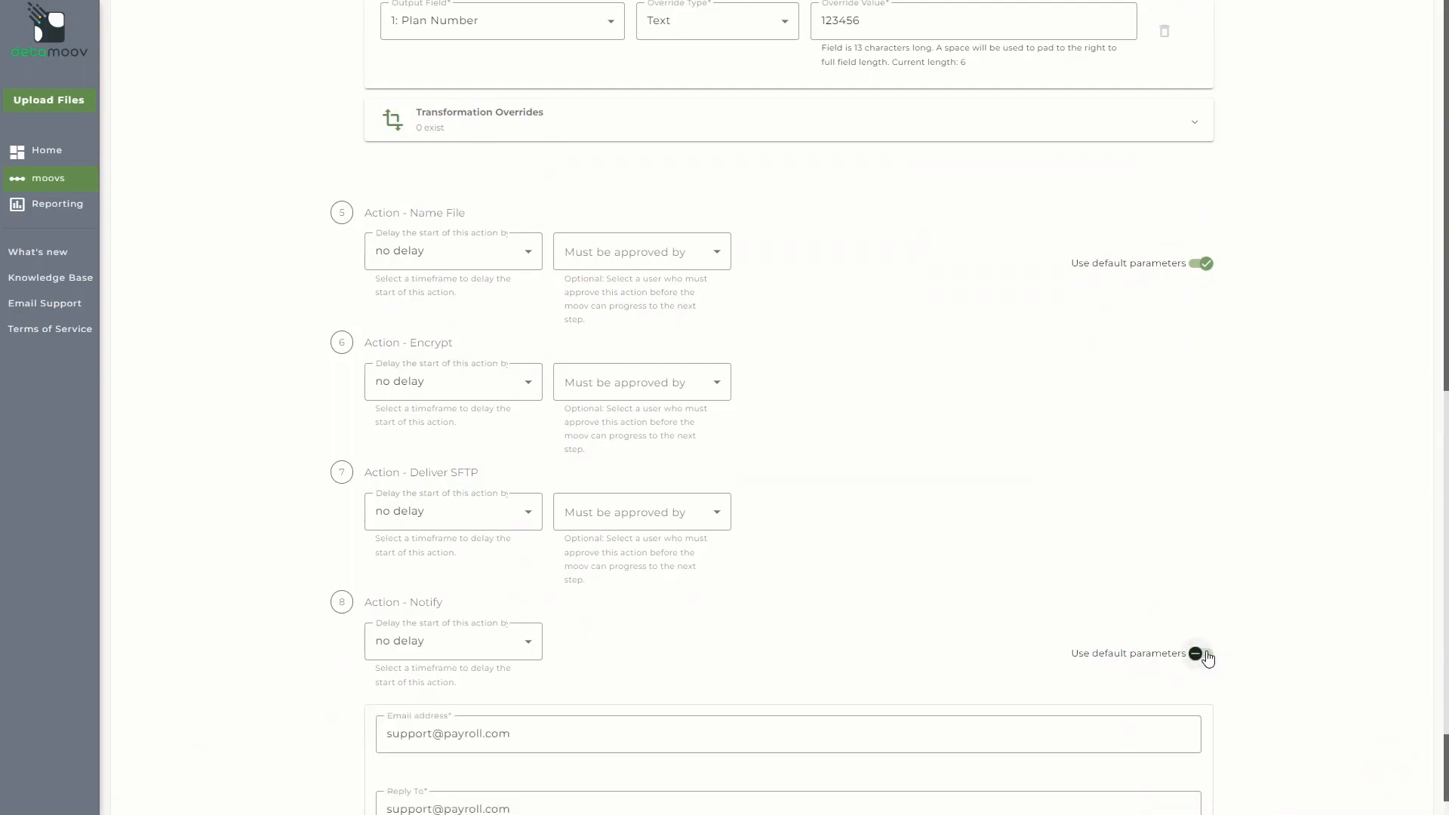
{"action": "scroll", "coordinate": [1205, 656], "scroll_direction": "down", "scroll_amount": 3}
{"action": "left_click", "coordinate": [567, 550]}
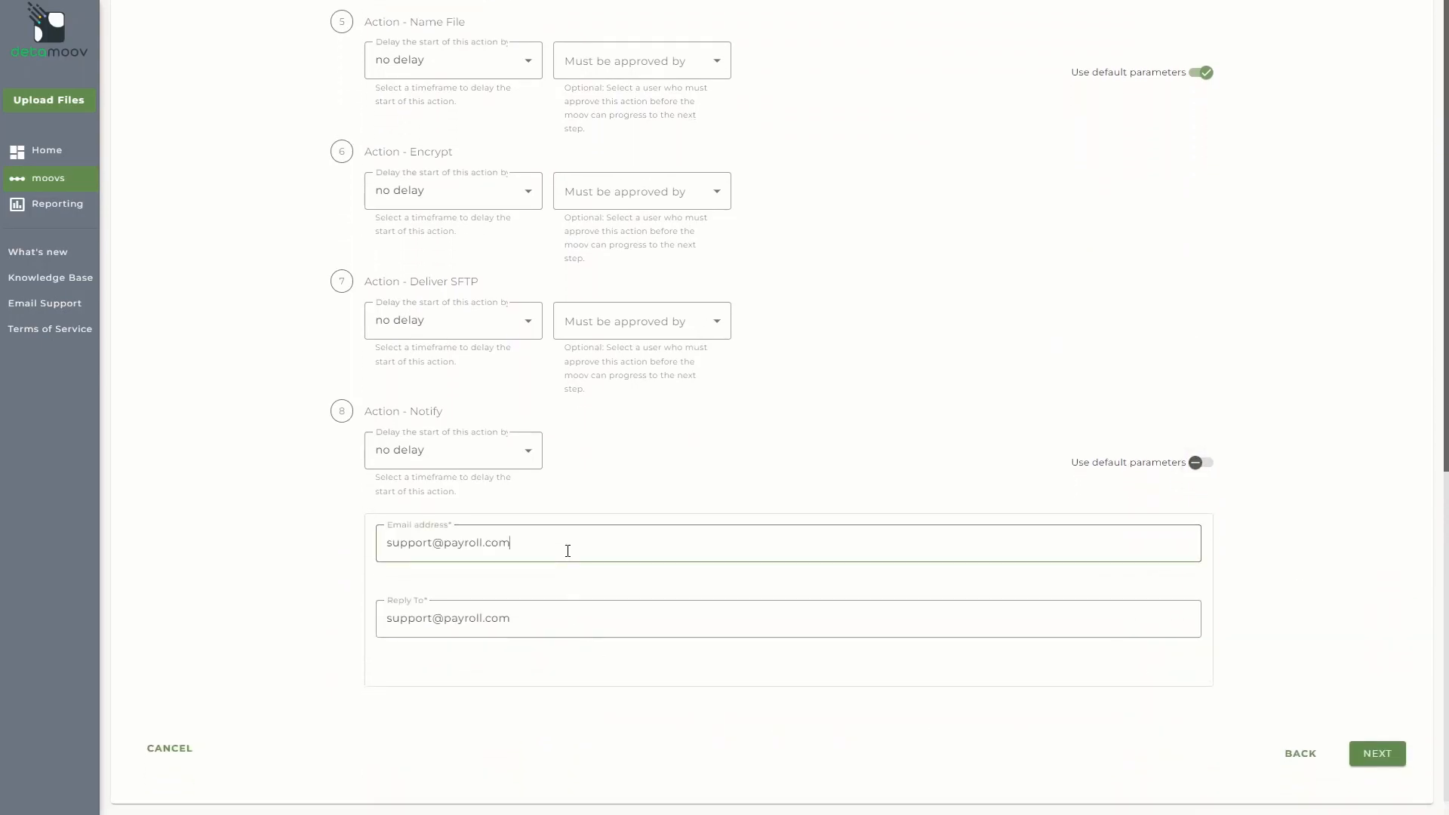
{"action": "type", "text": ",client"}
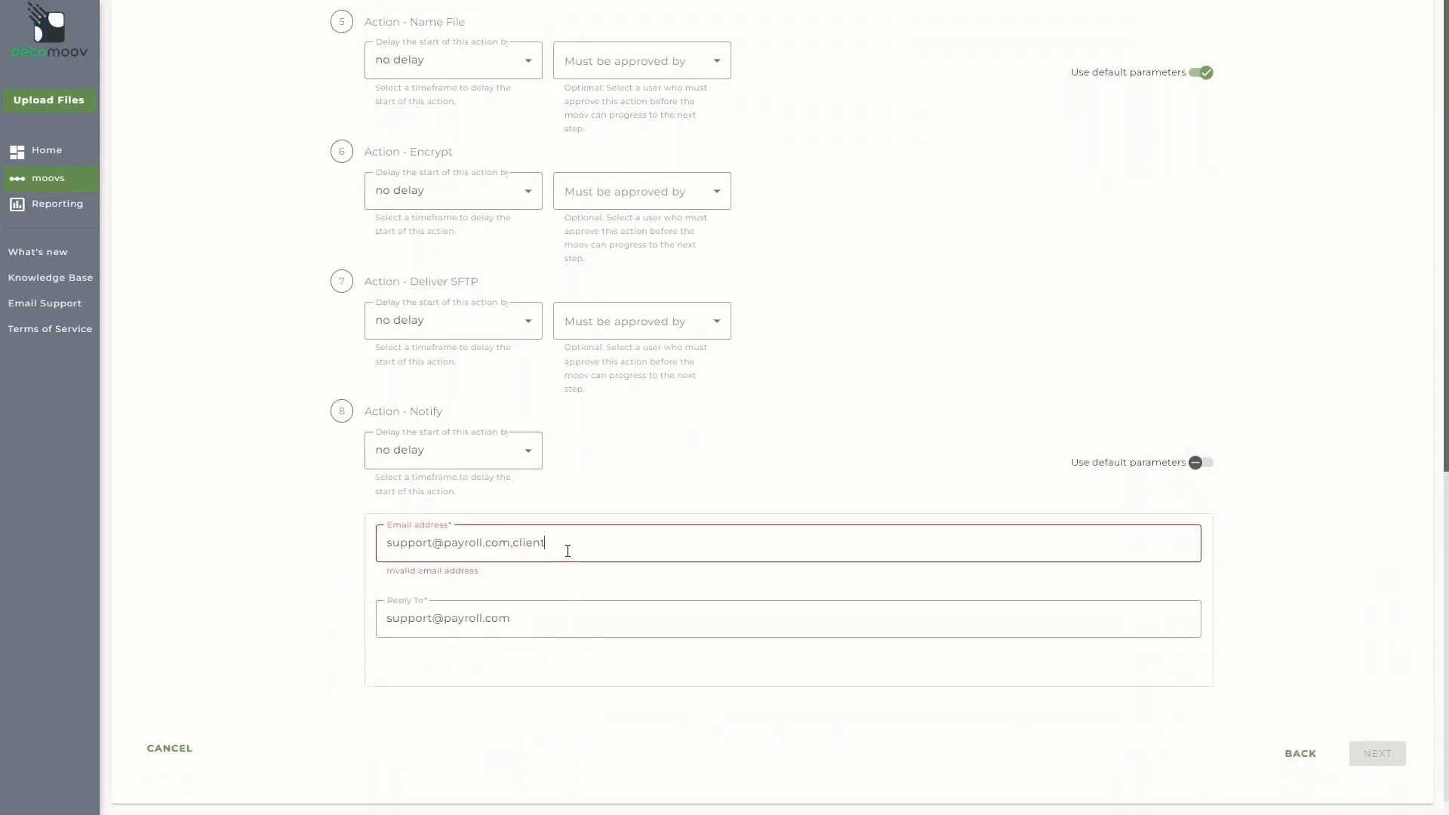
{"action": "type", "text": "@client.com"}
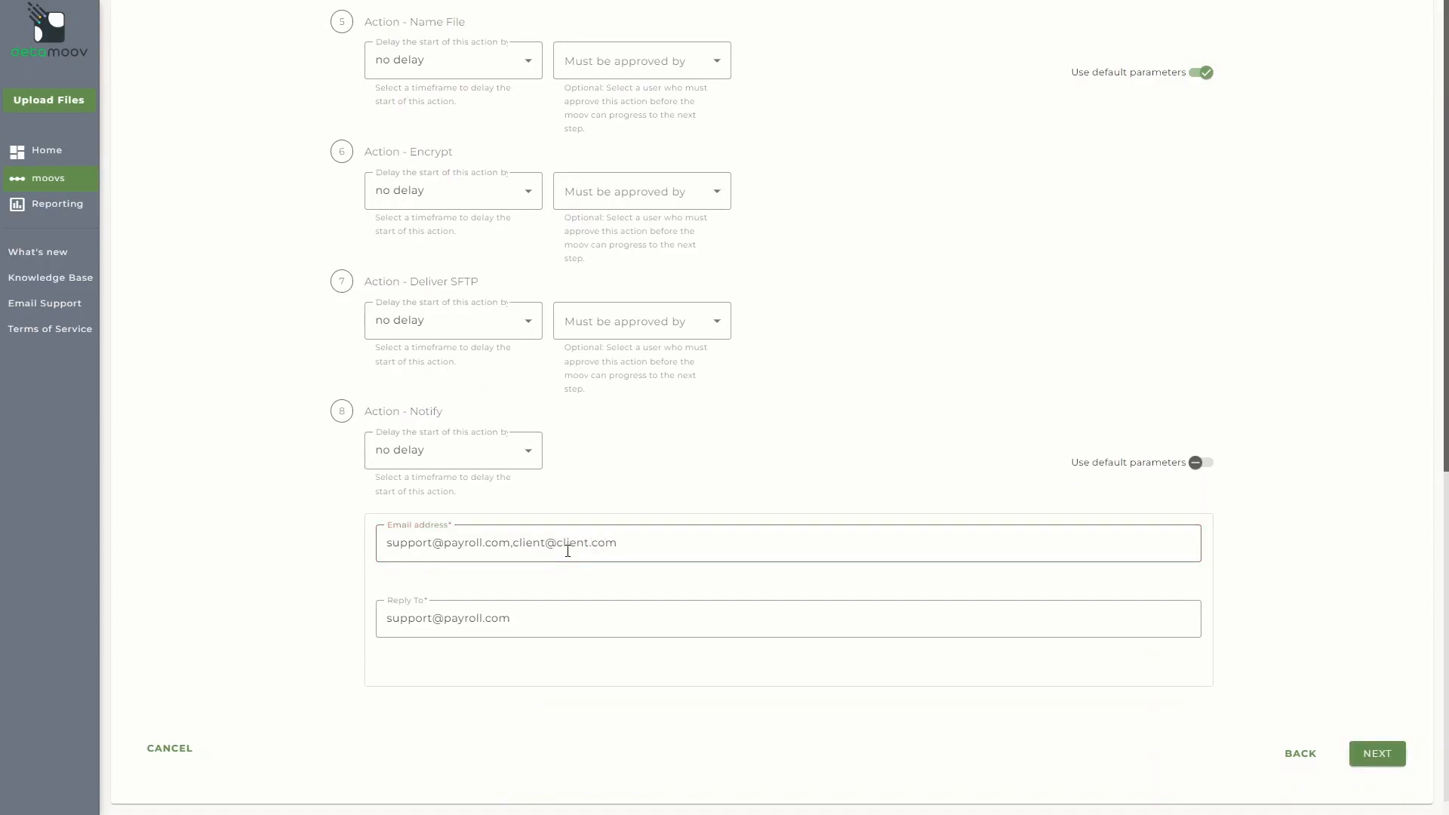
{"action": "left_click", "coordinate": [1374, 754]}
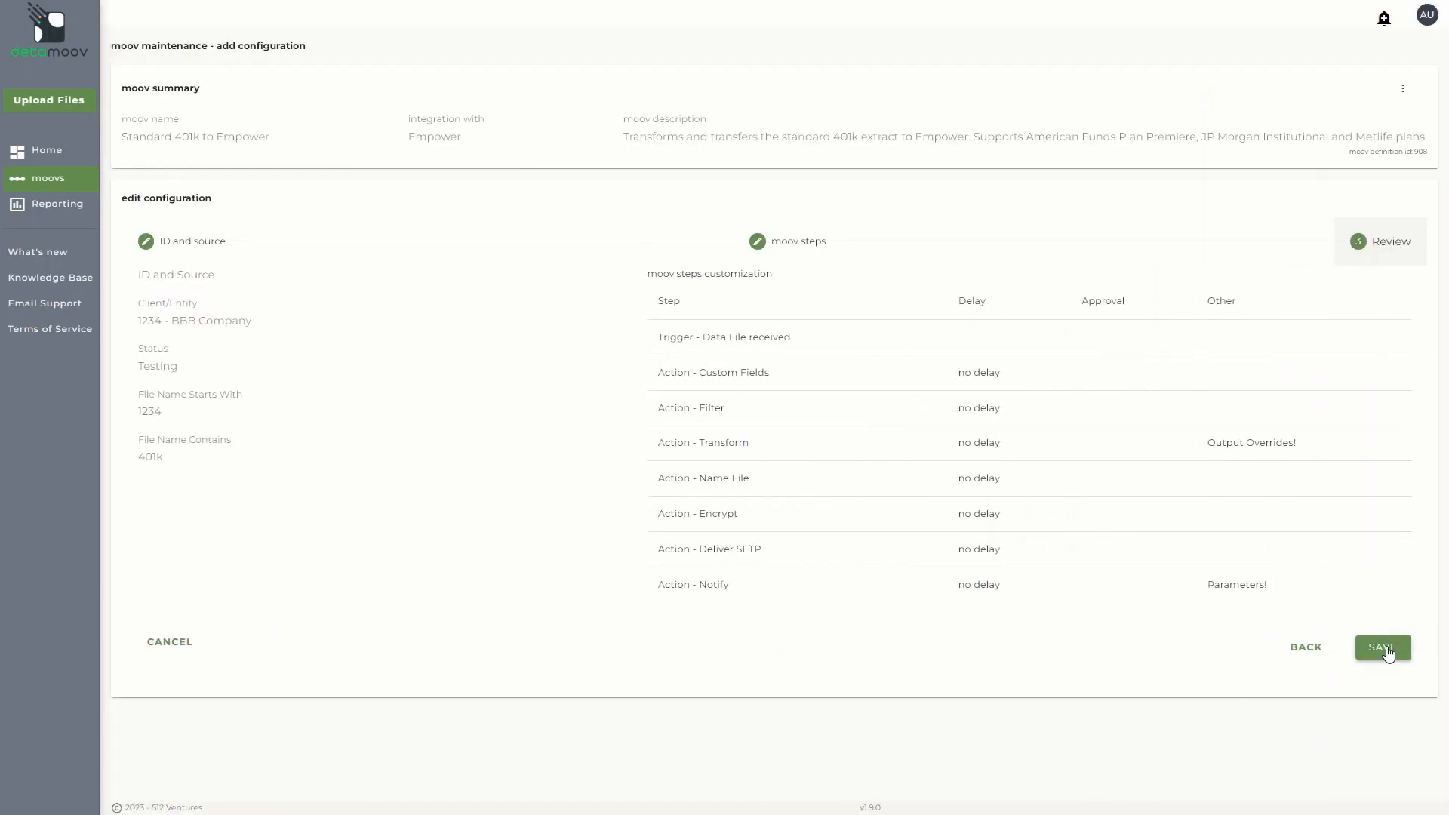
{"action": "left_click", "coordinate": [1383, 648]}
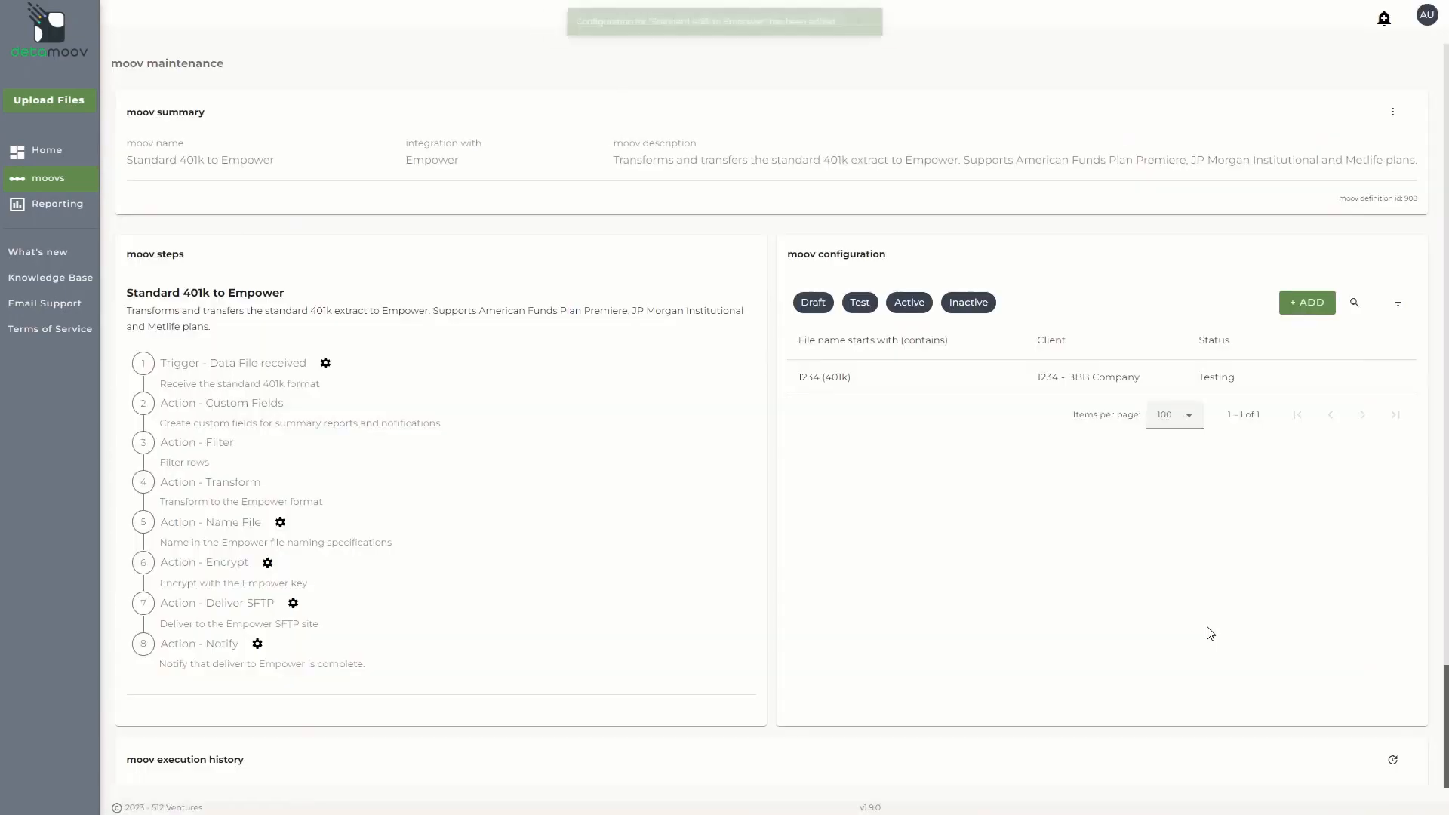